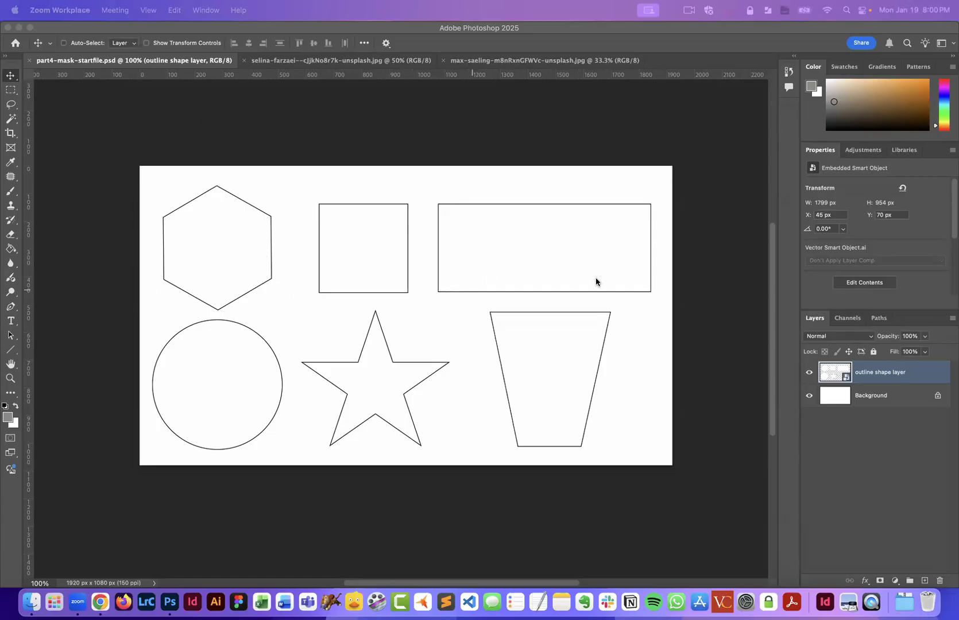
pyautogui.scroll(-3, 594, 277)
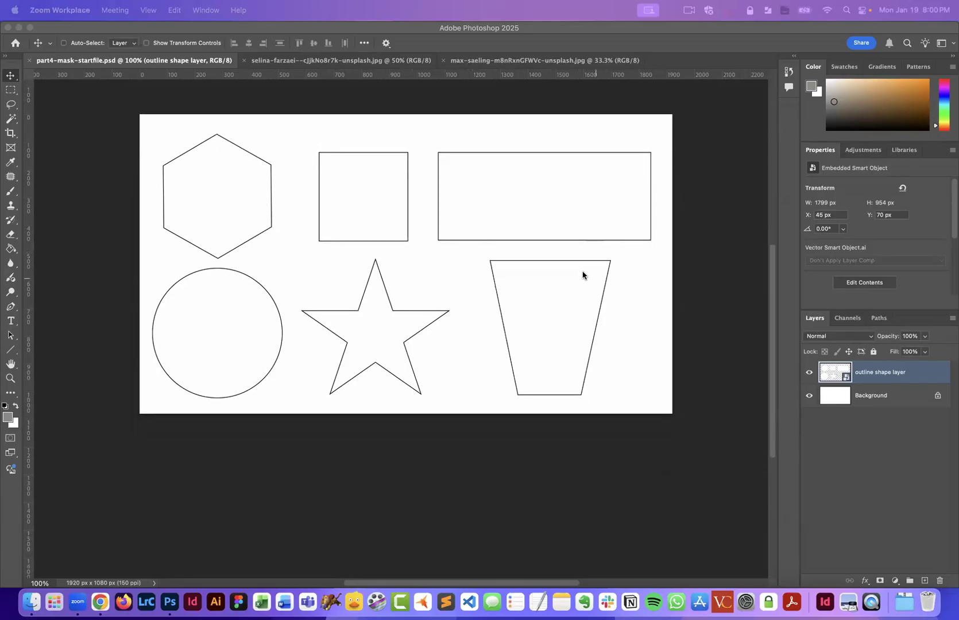
pyautogui.scroll(-3, 421, 215)
pyautogui.hscroll(-4, 421, 214)
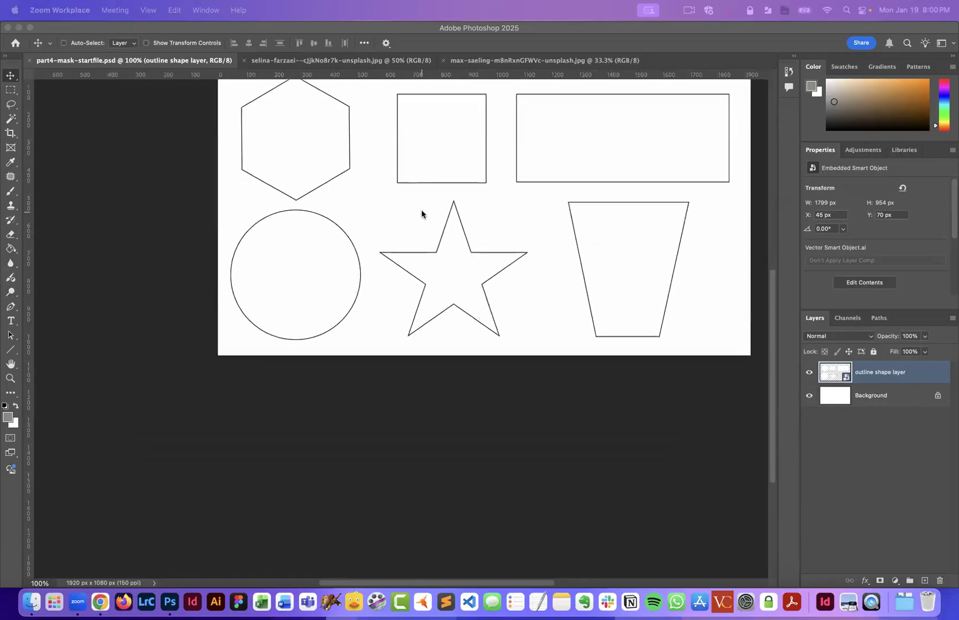
pyautogui.scroll(3, 421, 214)
pyautogui.hscroll(3, 421, 215)
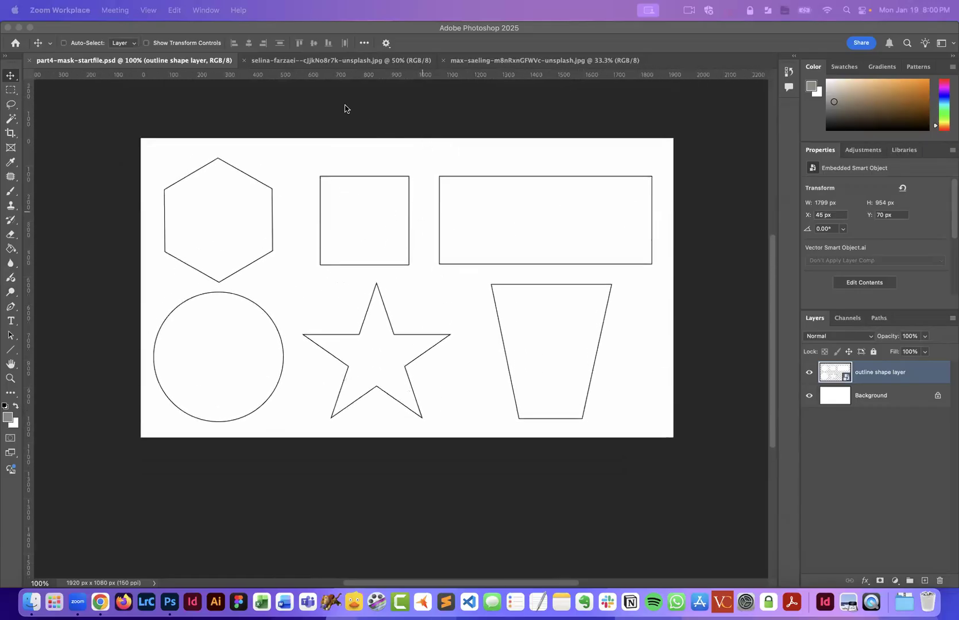
# - Drag the white paper texture image into the shapes document and position it over the canvas
pyautogui.click(340, 64)
pyautogui.click(345, 62)
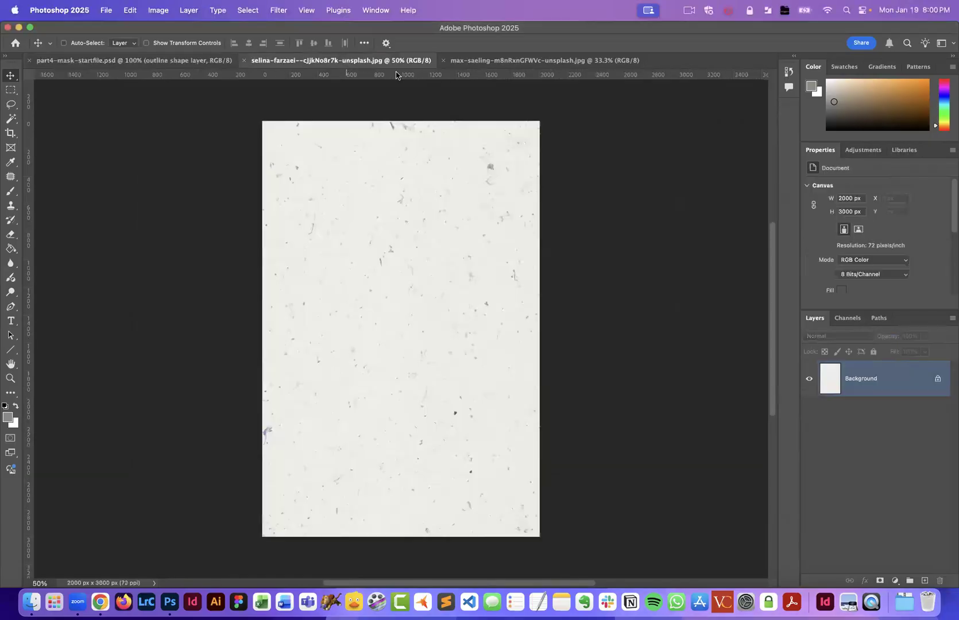
pyautogui.click(503, 60)
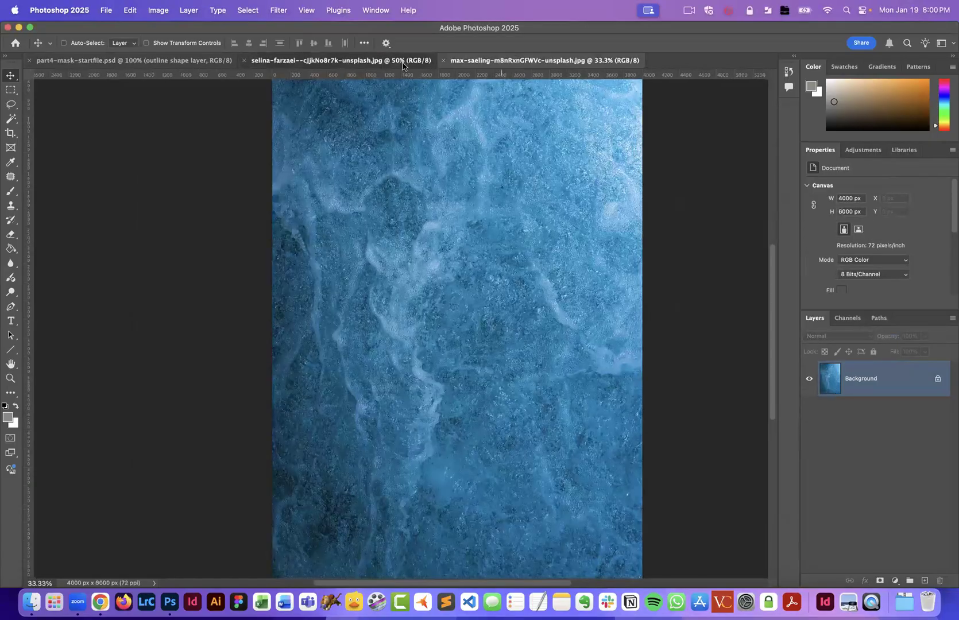
pyautogui.click(403, 64)
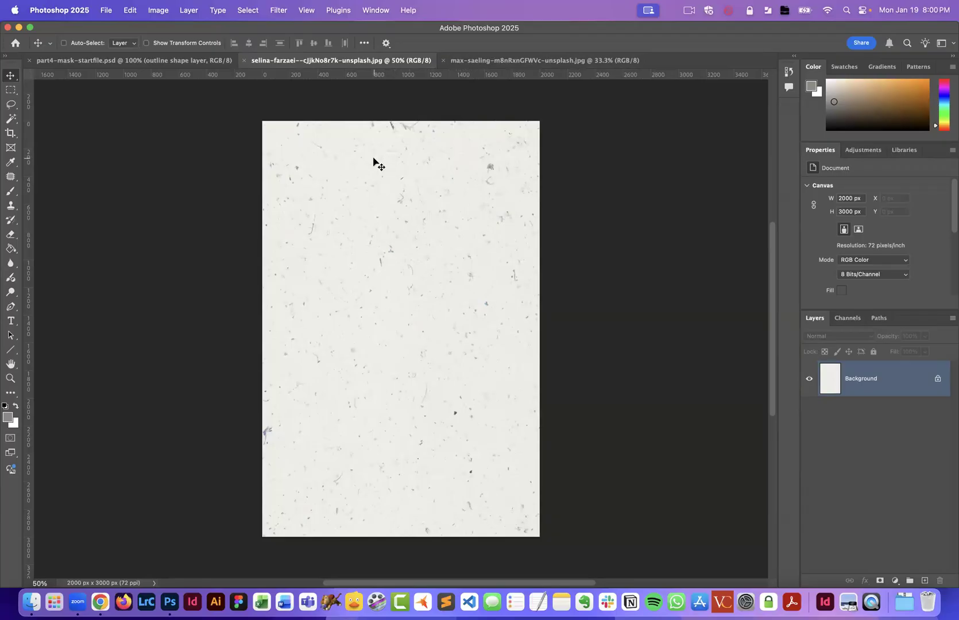
pyautogui.click(194, 58)
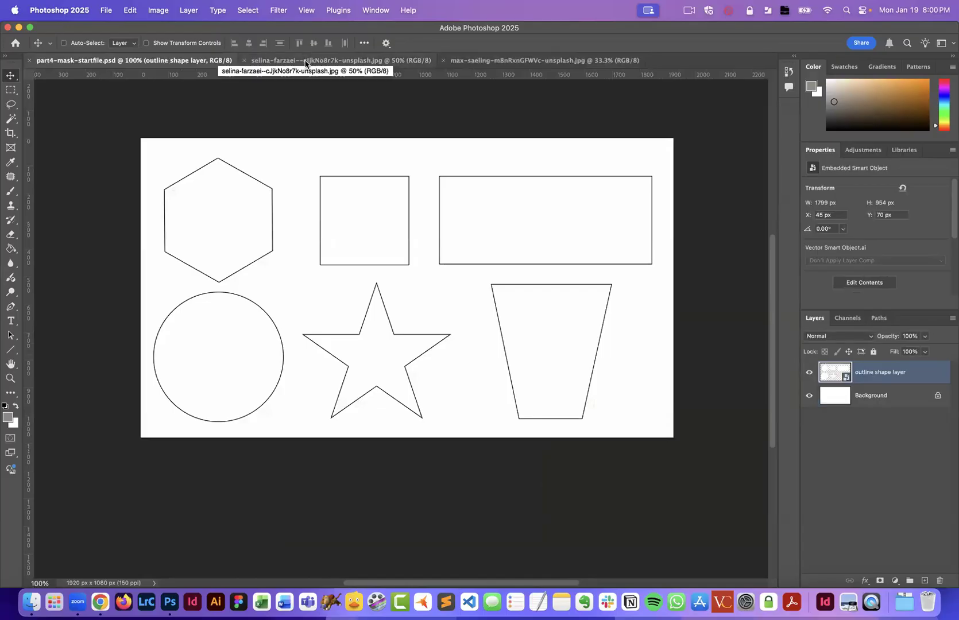
pyautogui.click(308, 60)
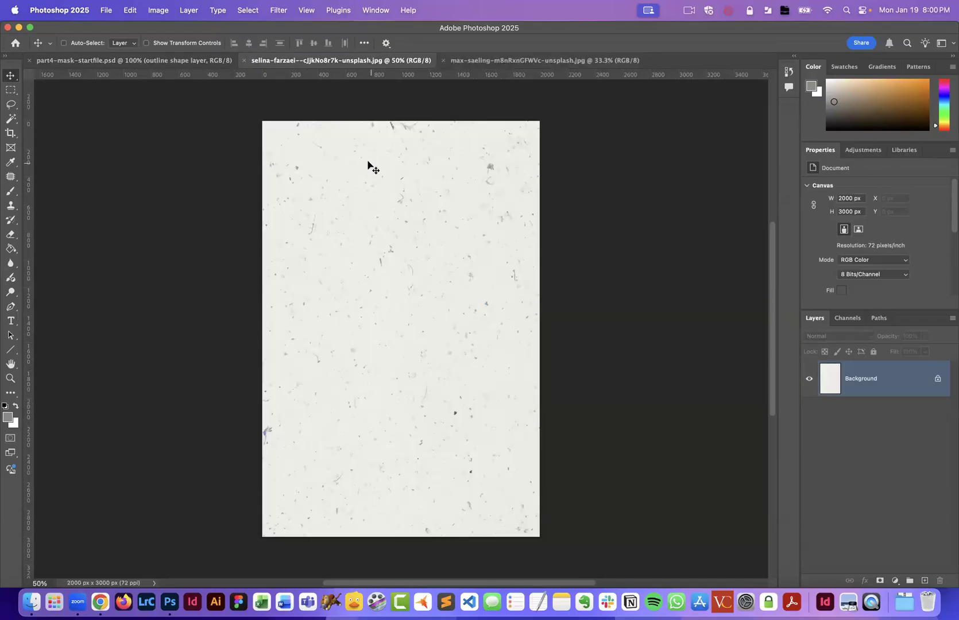
pyautogui.moveTo(359, 162); pyautogui.dragTo(345, 279)
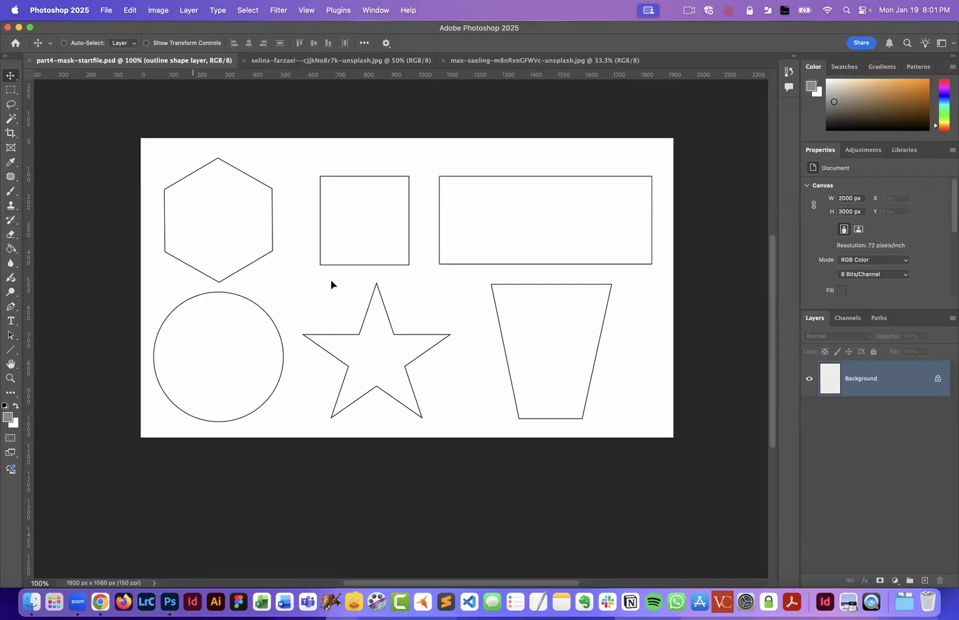
pyautogui.moveTo(332, 281); pyautogui.dragTo(331, 282)
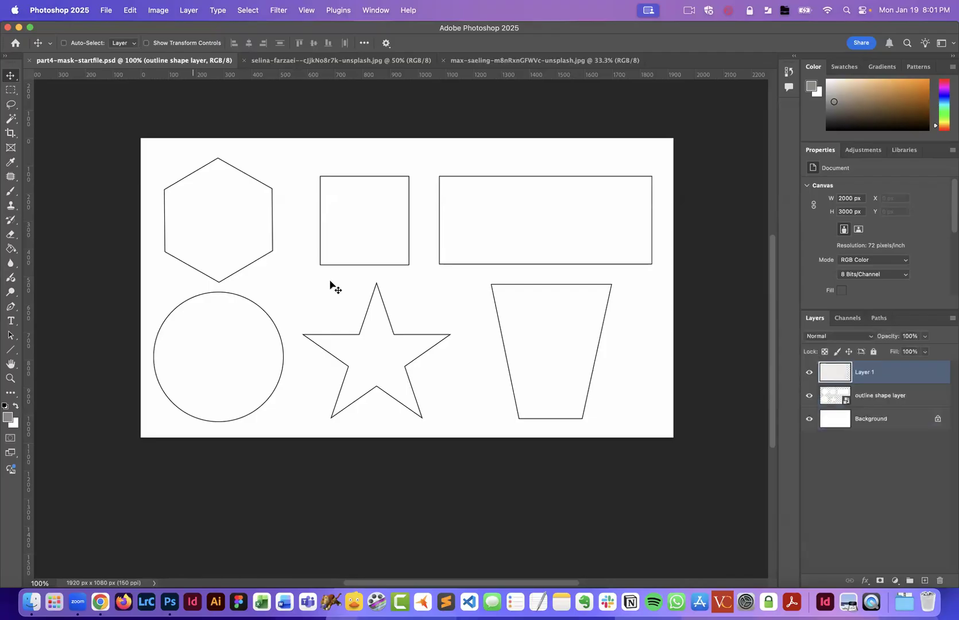
pyautogui.moveTo(282, 242); pyautogui.dragTo(361, 247)
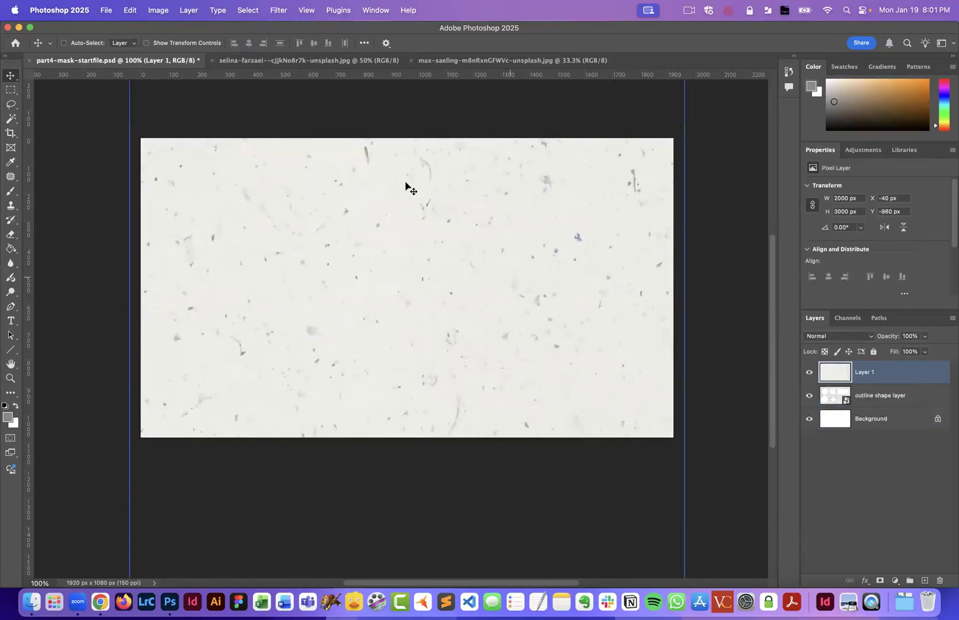
# - Free-transform the paper texture layer, rotating it about -90° and scaling it to about 66% to cover the canvas
pyautogui.hscroll(-2, 519, 359)
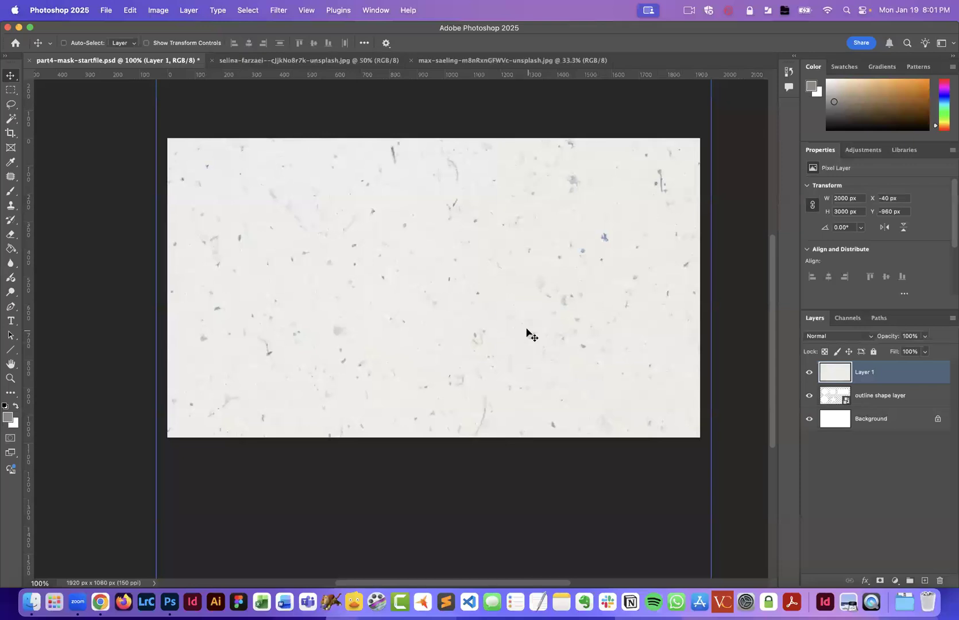
pyautogui.press('super+equal')
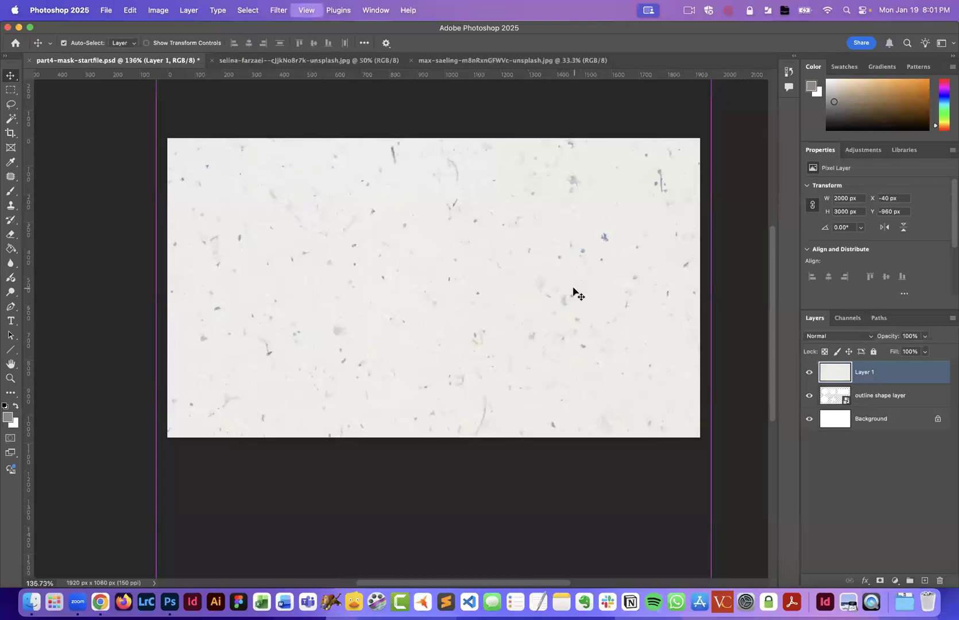
pyautogui.press('super+minus')
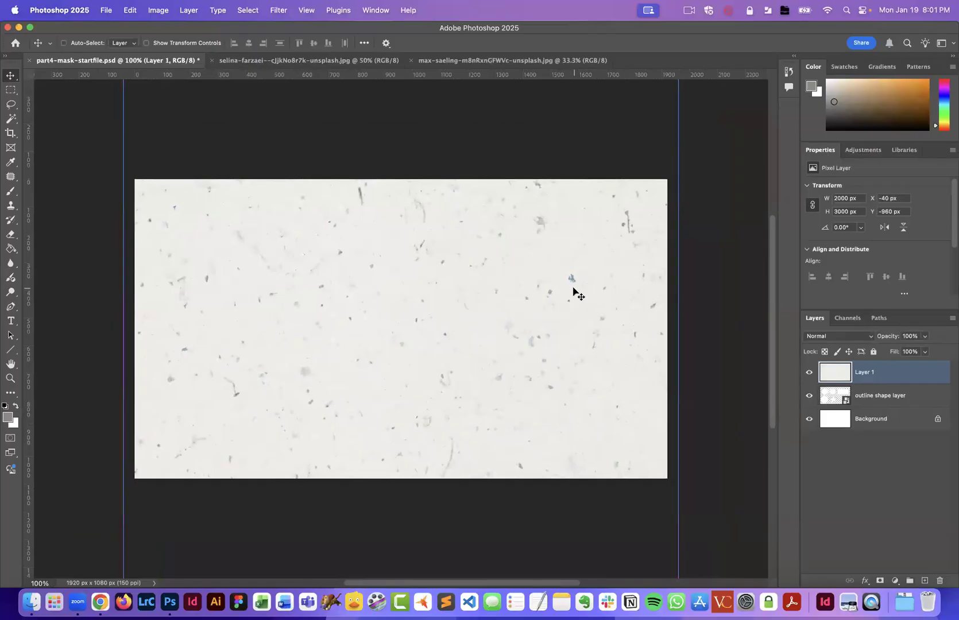
pyautogui.press('super+minus')
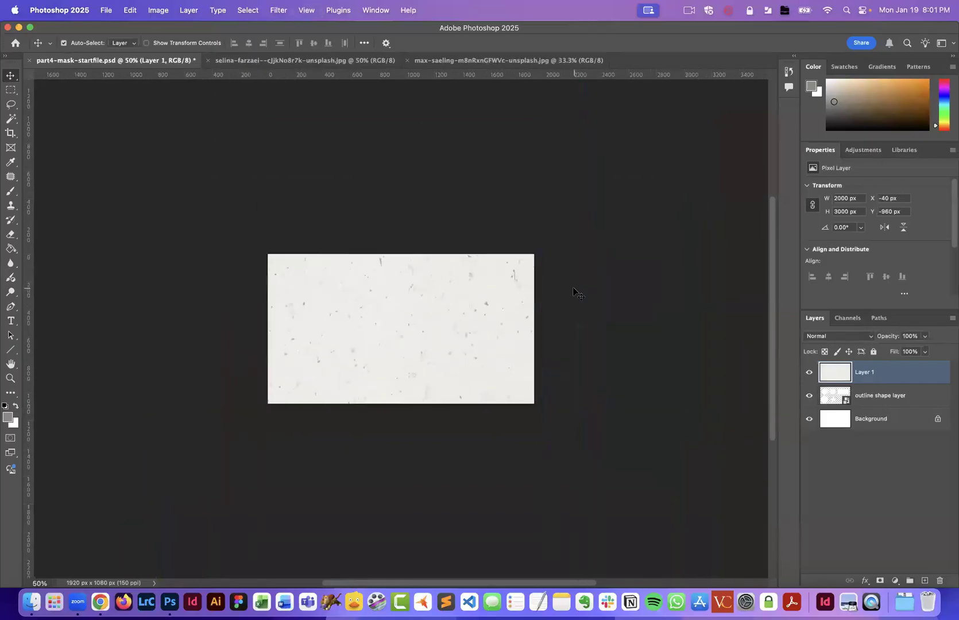
pyautogui.press('super+t')
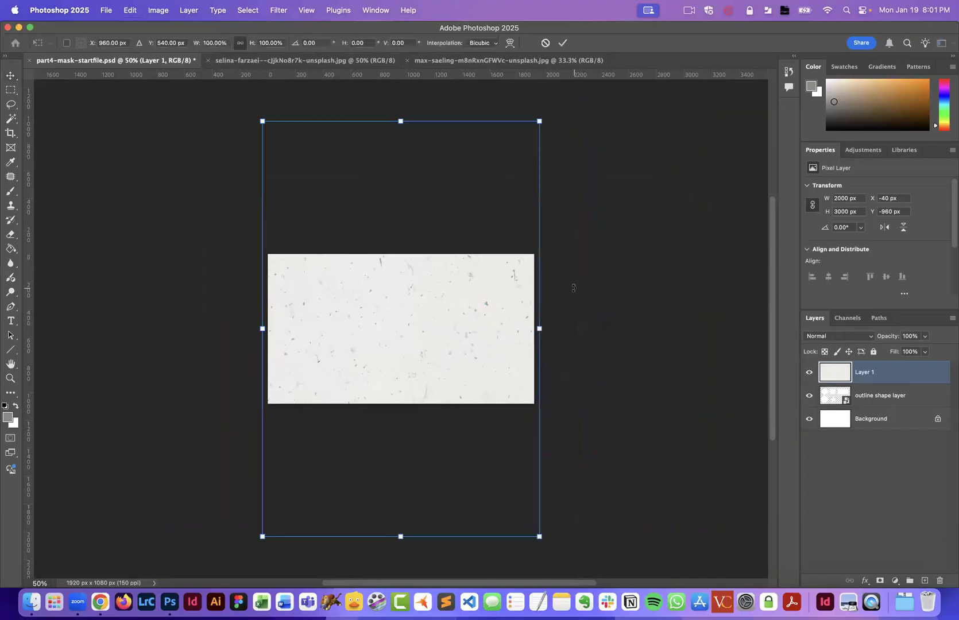
pyautogui.moveTo(547, 105); pyautogui.dragTo(246, 223)
pyautogui.moveTo(610, 190); pyautogui.dragTo(550, 230)
pyautogui.moveTo(455, 329); pyautogui.dragTo(487, 317)
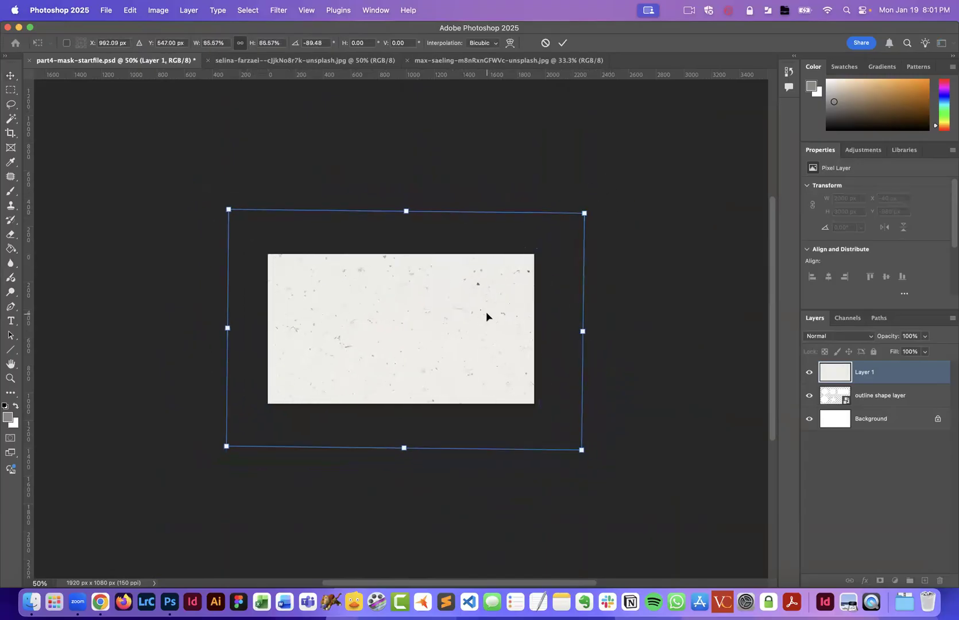
pyautogui.press('Return')
pyautogui.press('super+equal')
pyautogui.press('super+equal')
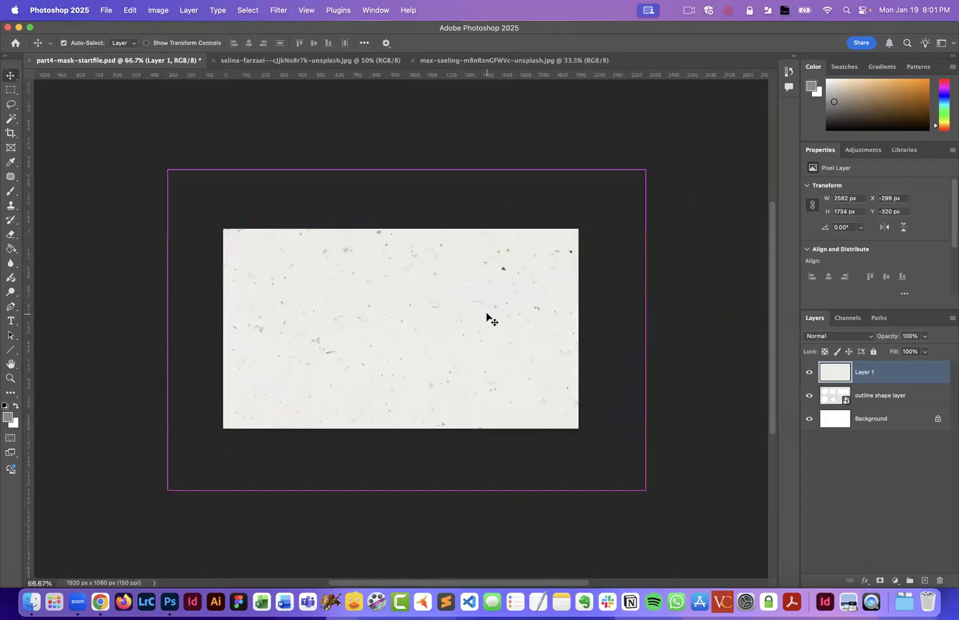
# - Drag the blue water texture into the shapes document, rotating it about -90° and scaling it to about 59%
pyautogui.click(464, 62)
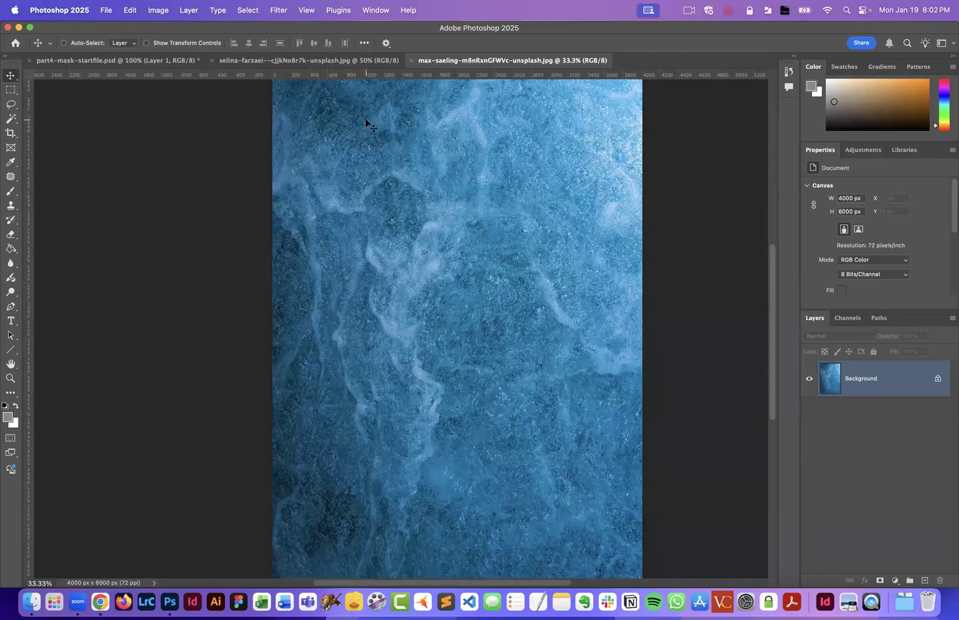
pyautogui.moveTo(359, 117); pyautogui.dragTo(389, 287)
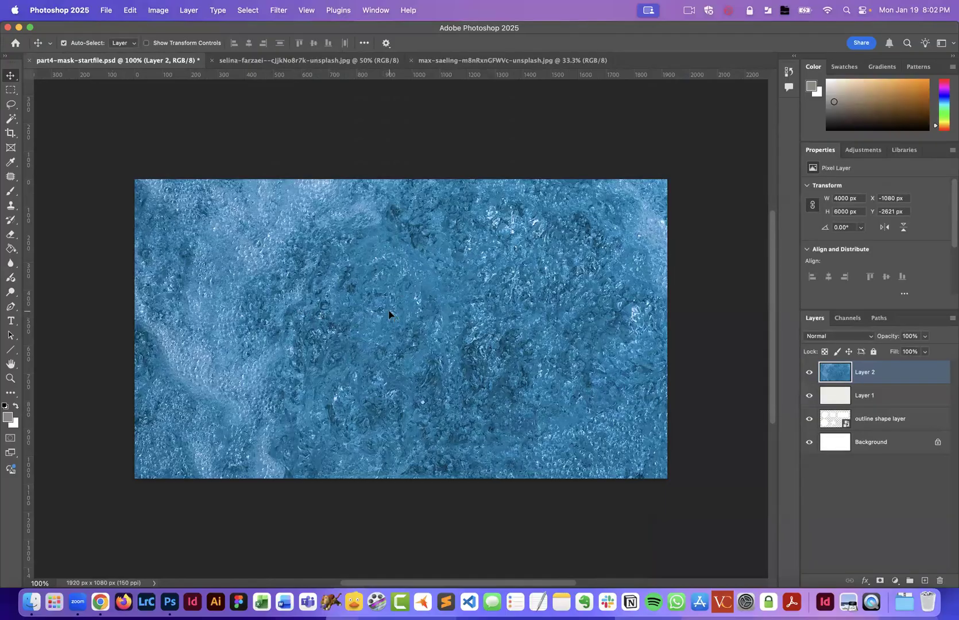
pyautogui.press('super+t')
pyautogui.press('super+0')
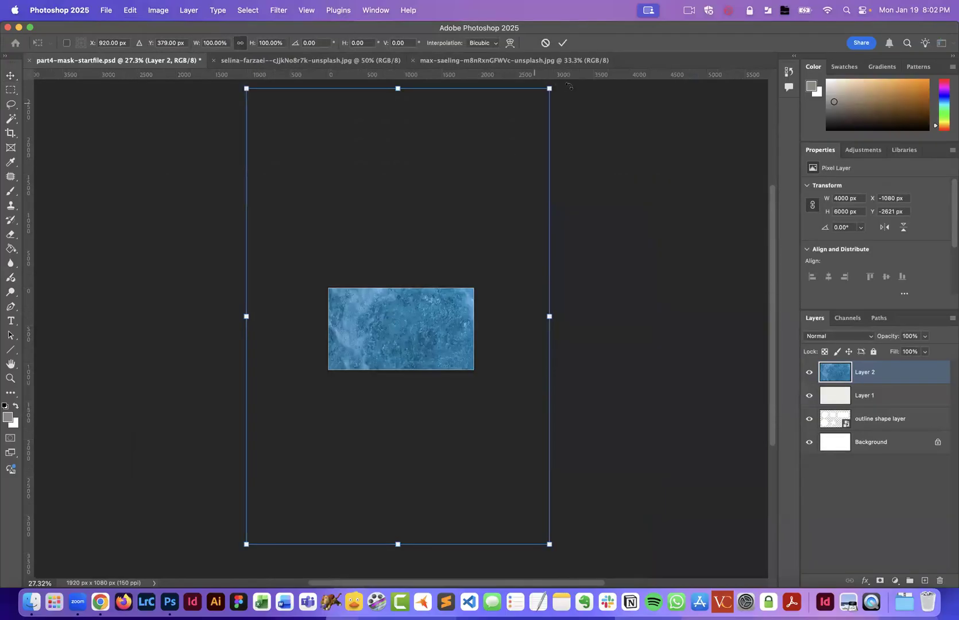
pyautogui.moveTo(549, 88); pyautogui.dragTo(312, 373)
pyautogui.moveTo(500, 472); pyautogui.dragTo(447, 378)
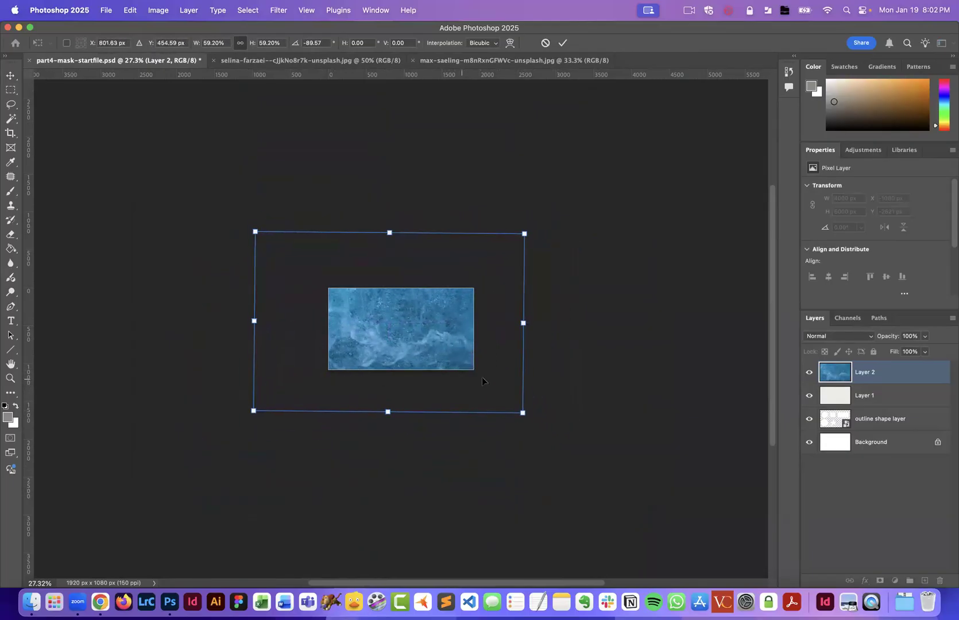
pyautogui.press('Return')
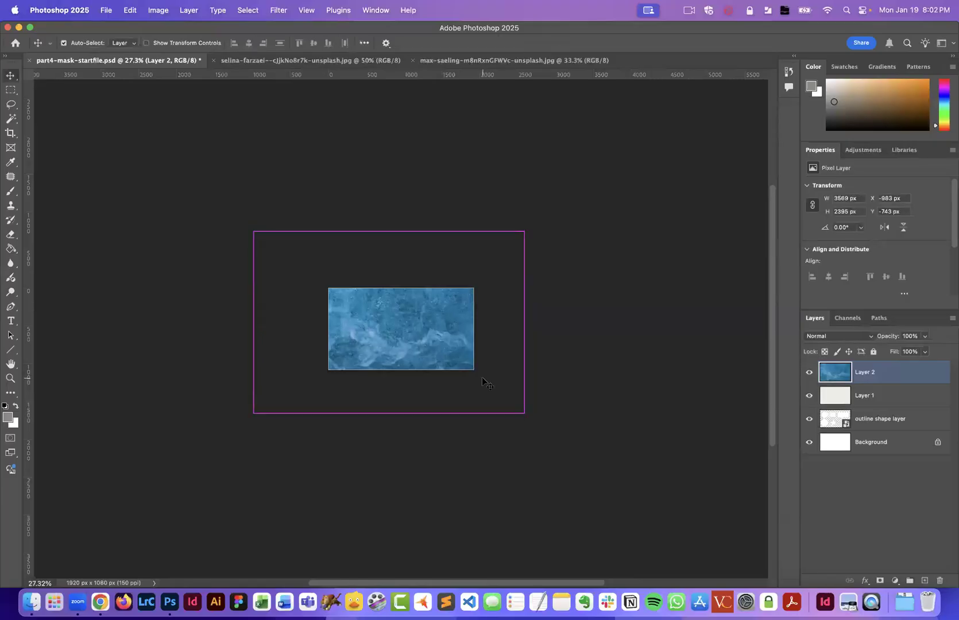
# - Inspect the blue texture layer at several zoom levels across the canvas
pyautogui.press('super+0')
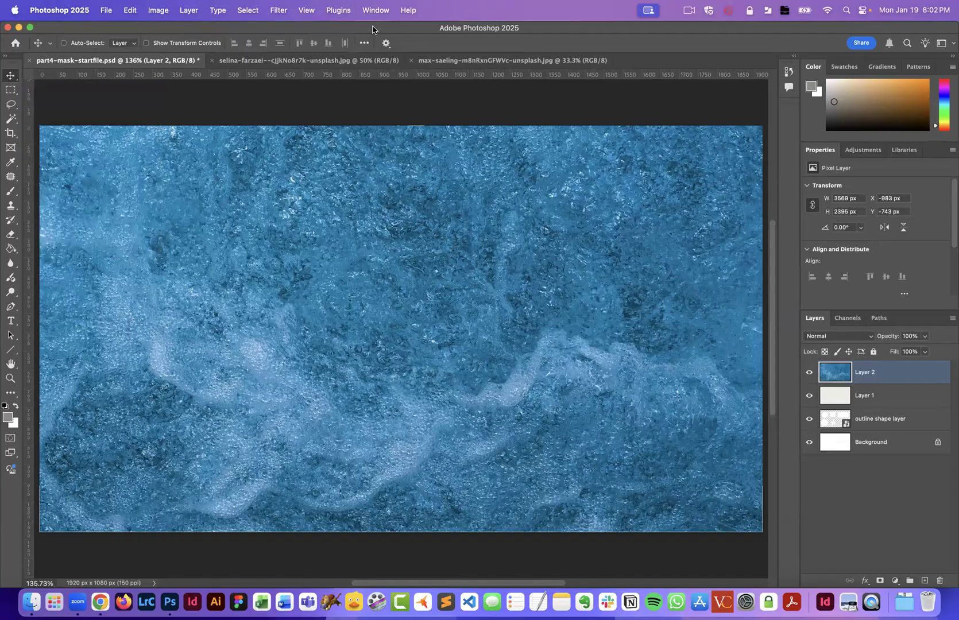
pyautogui.press('super+minus')
pyautogui.press('super+minus')
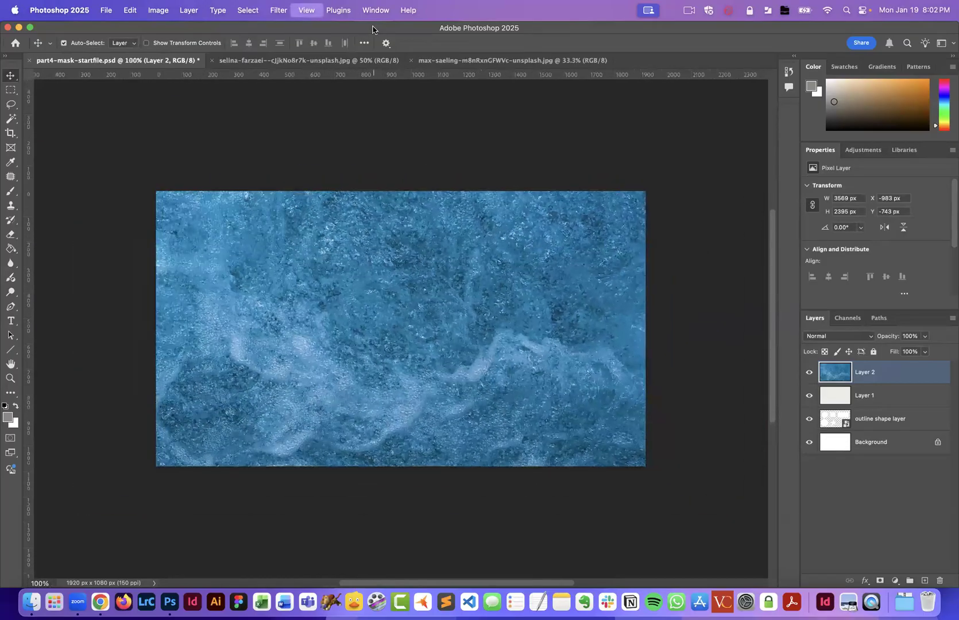
pyautogui.press('super+plus')
pyautogui.press('super+plus')
pyautogui.press('super+plus')
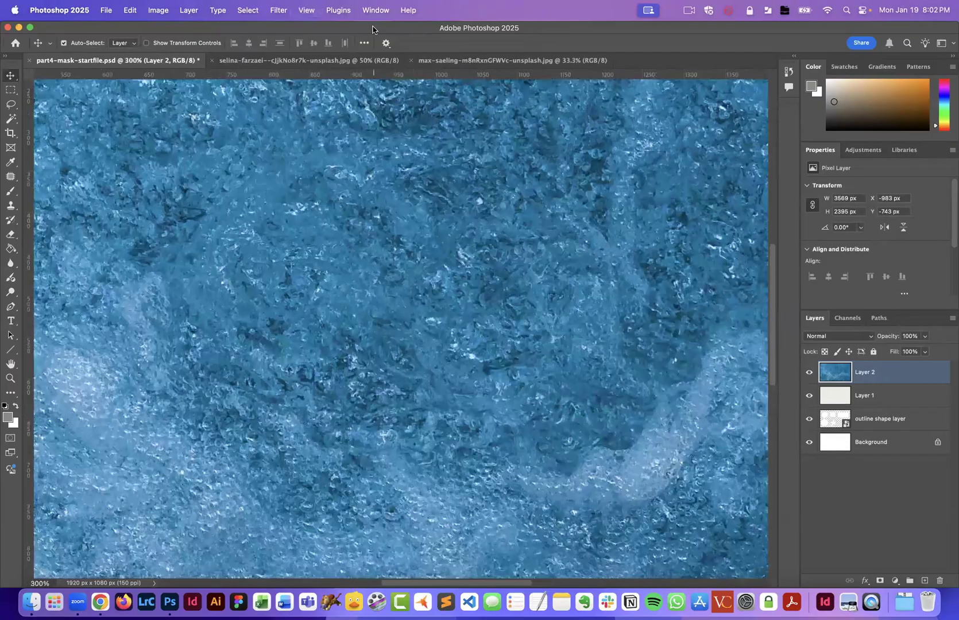
pyautogui.press('super+minus')
pyautogui.press('super+minus')
pyautogui.press('super+minus')
pyautogui.press('super+minus')
pyautogui.press('super+minus')
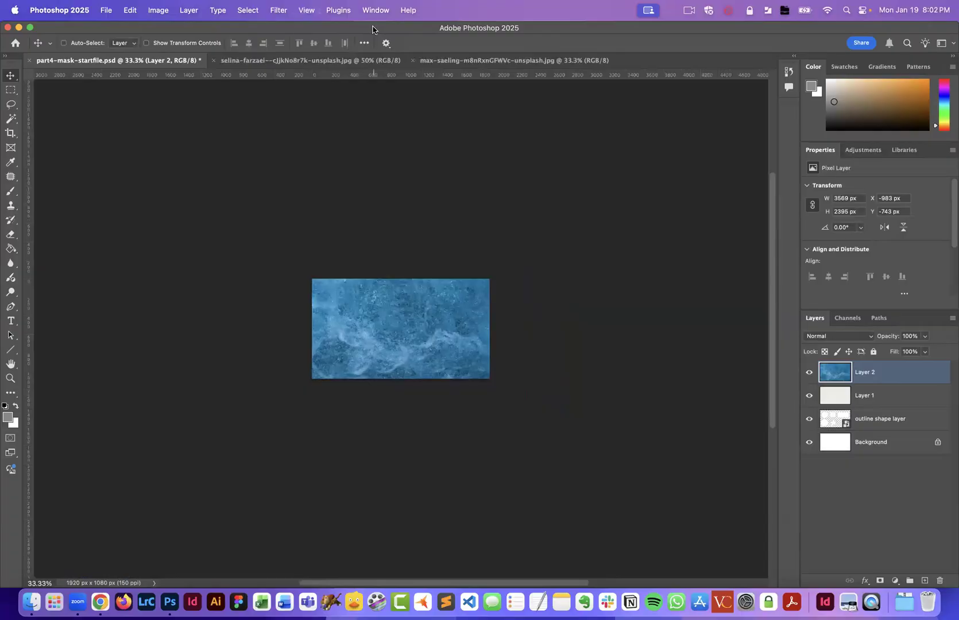
pyautogui.press('super+0')
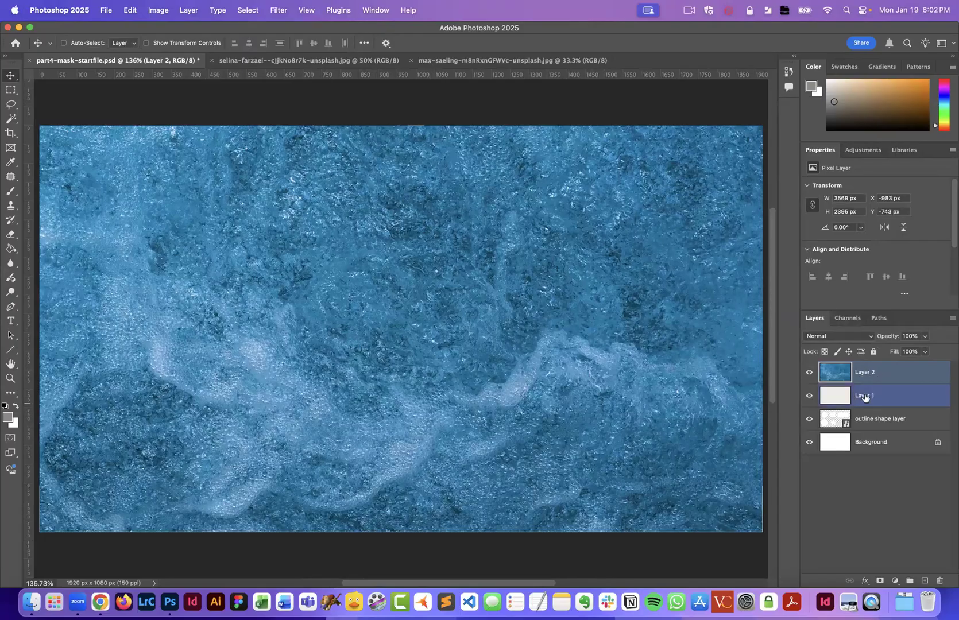
# - Rename the blue layer as blue texture and the paper layer as white texture
pyautogui.doubleClick(867, 373)
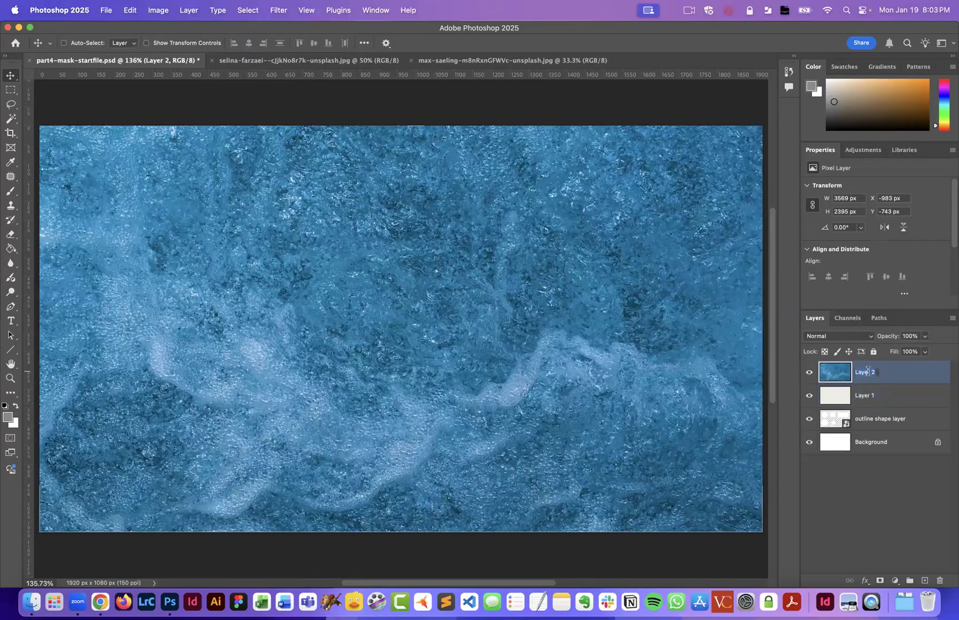
pyautogui.write('blue texture')
pyautogui.press('Return')
pyautogui.doubleClick(864, 396)
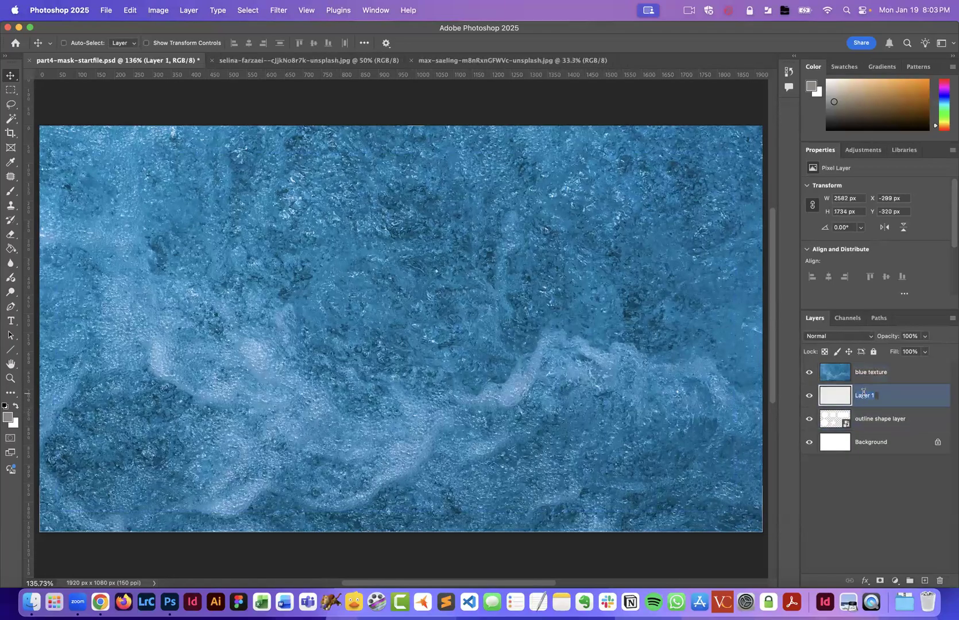
pyautogui.write('white texture')
pyautogui.press('Return')
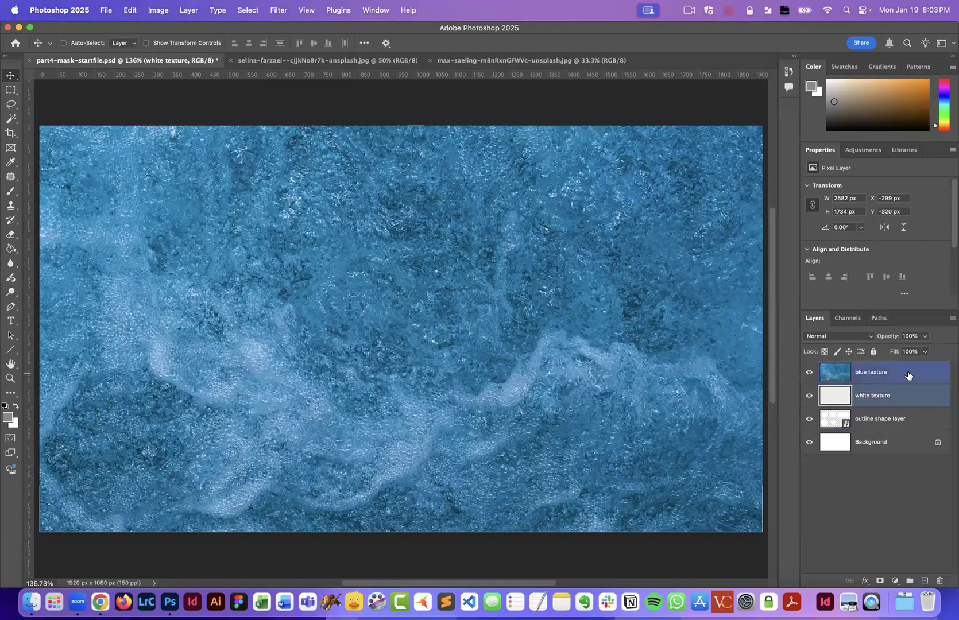
# - Select the blue texture layer and hide its visibility
pyautogui.click(911, 375)
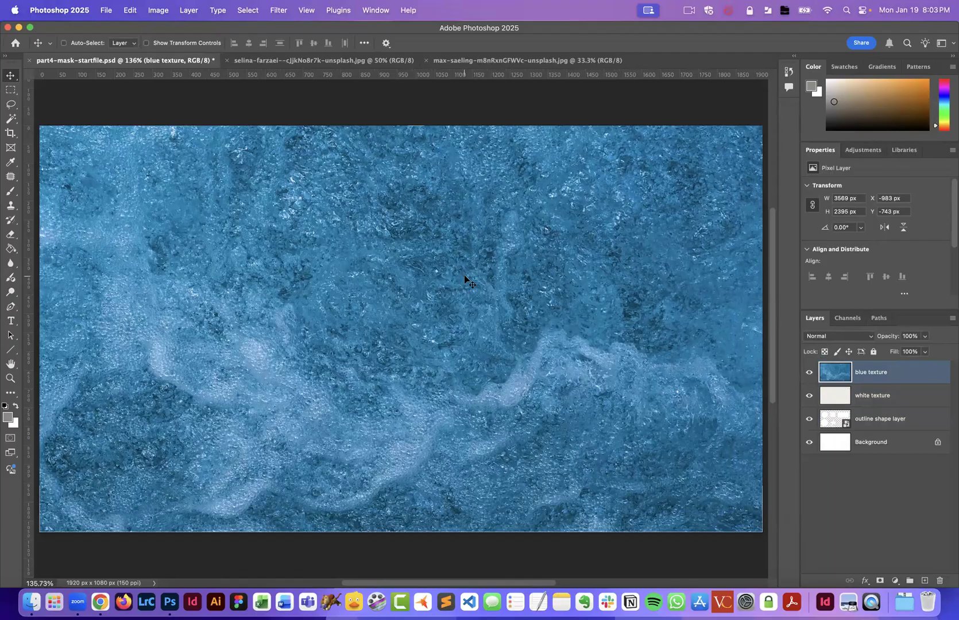
pyautogui.click(809, 372)
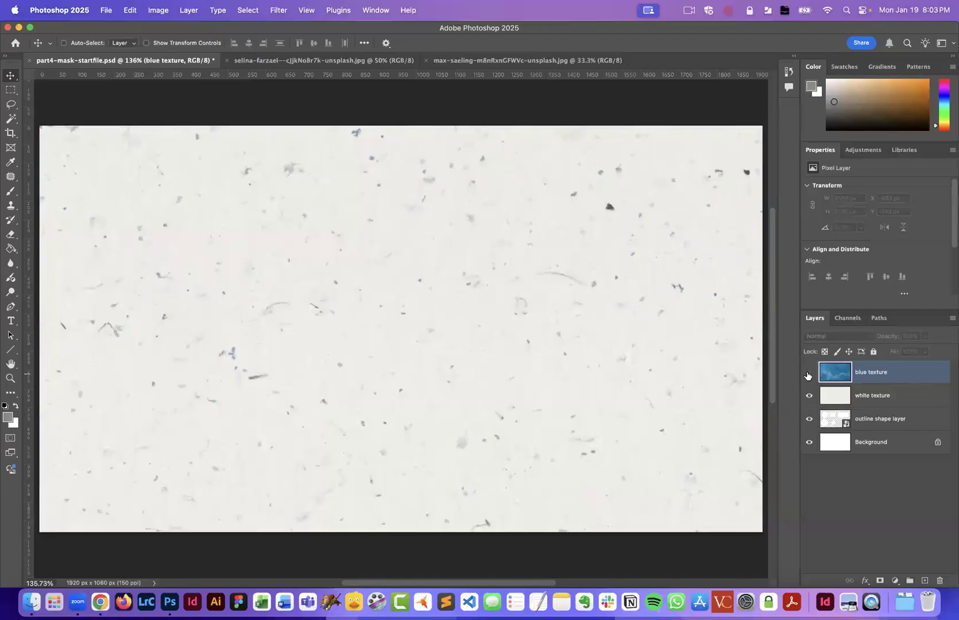
pyautogui.click(808, 375)
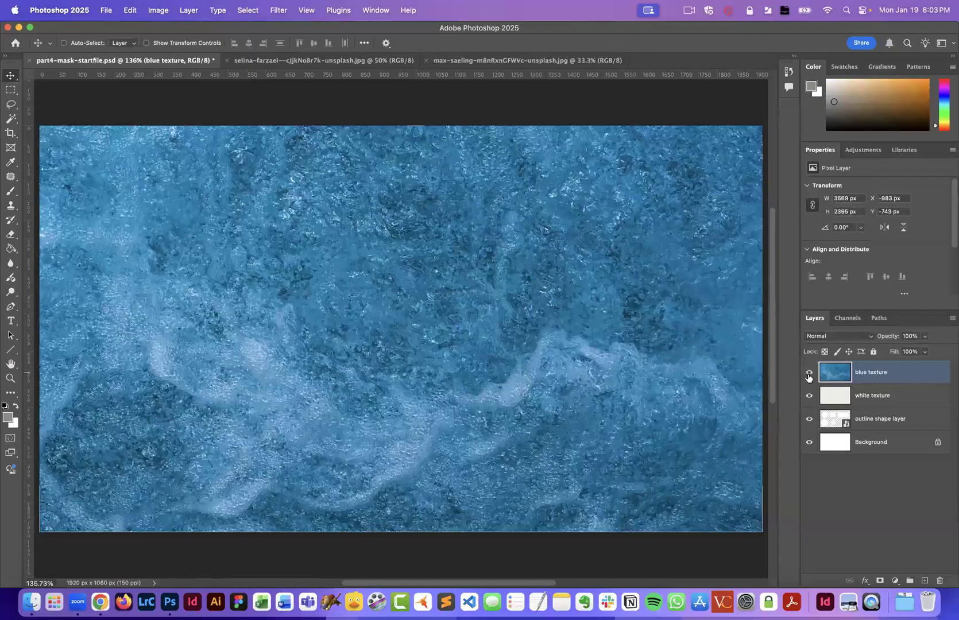
pyautogui.click(809, 374)
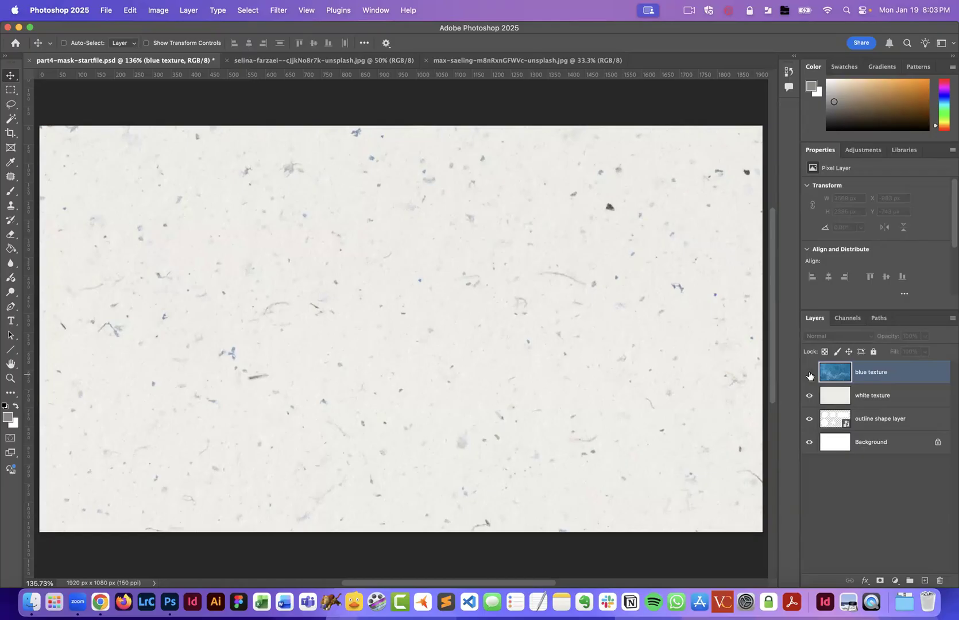
# - Show the blue texture layer, switch to the Brush tool and set the brush size to 200 px
pyautogui.click(809, 374)
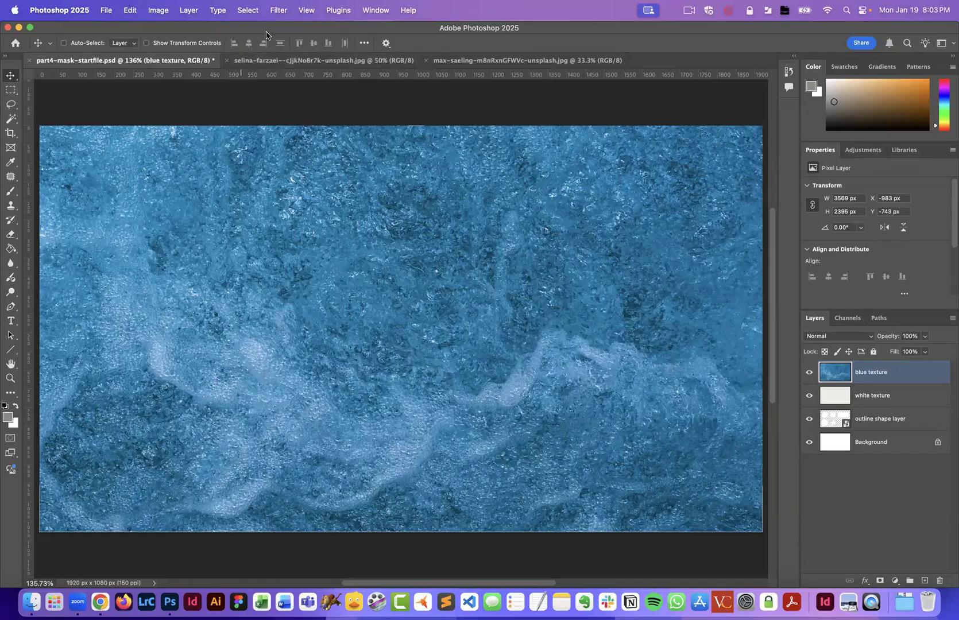
pyautogui.click(11, 193)
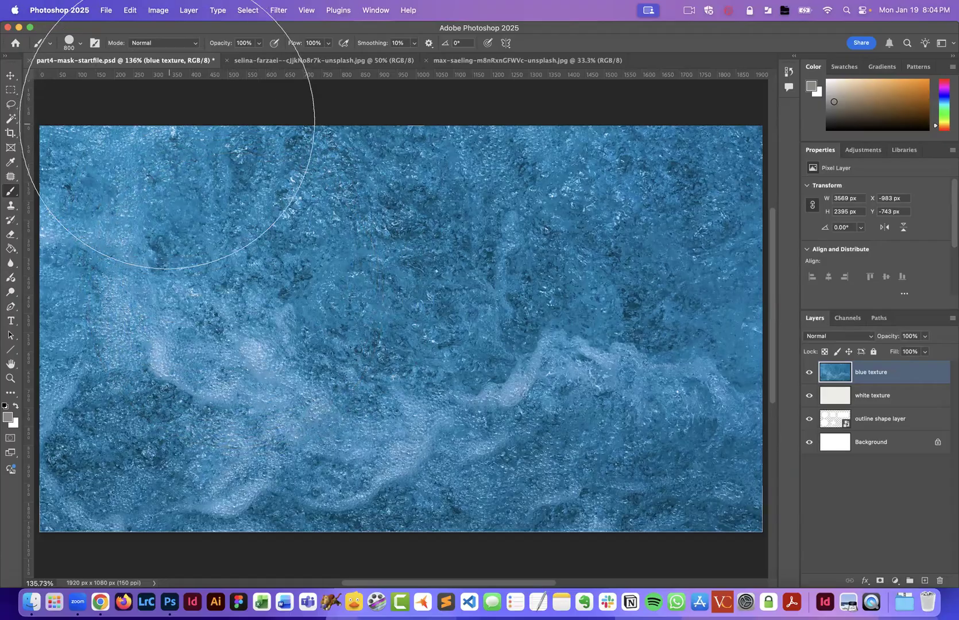
pyautogui.click(80, 46)
pyautogui.moveTo(92, 75); pyautogui.dragTo(113, 75)
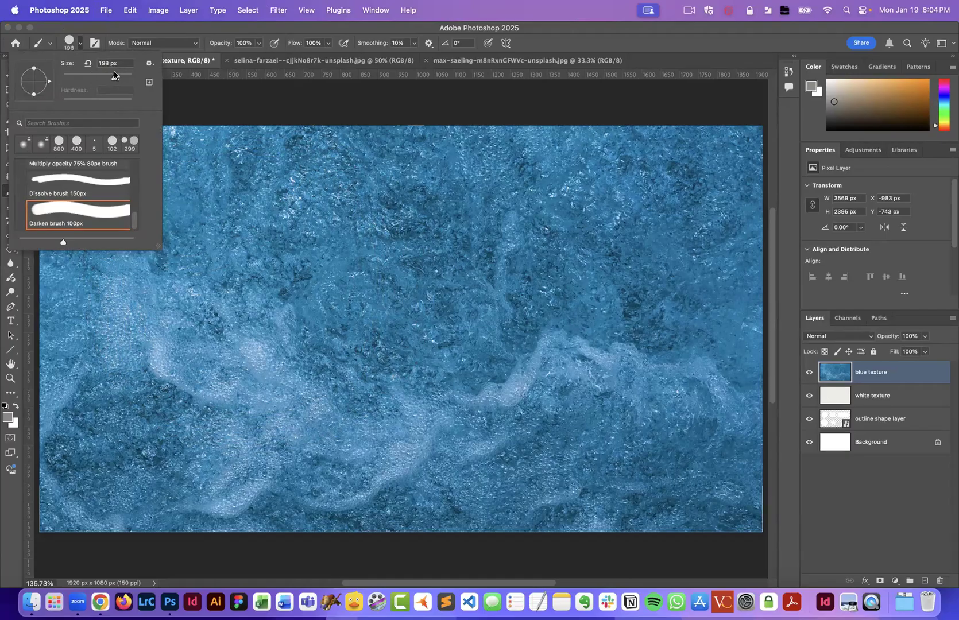
pyautogui.doubleClick(106, 64)
pyautogui.write('200')
pyautogui.press('Return')
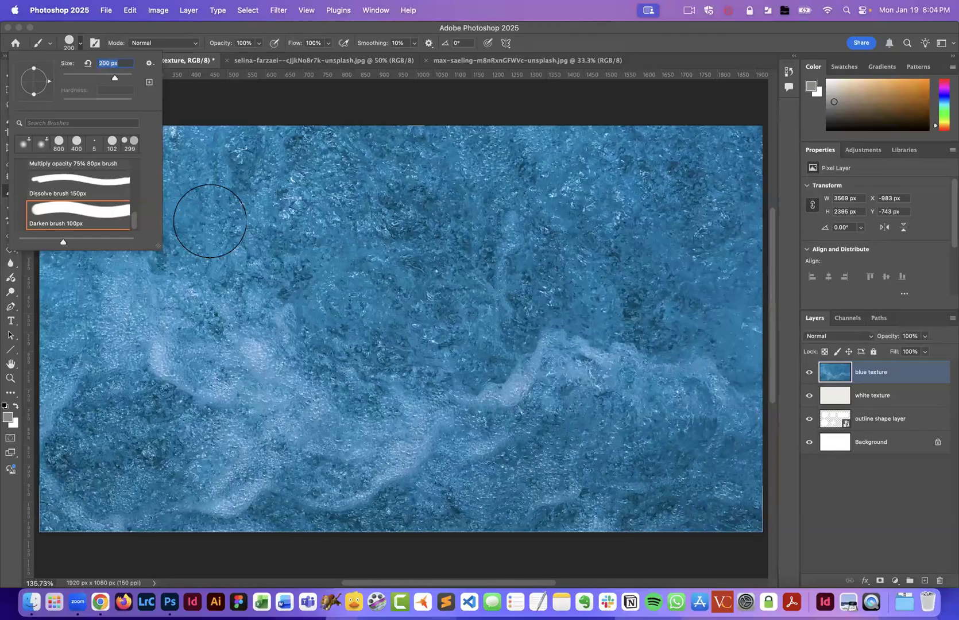
# - Set the brush opacity to 50% and try a larger brush preset in the brush picker
pyautogui.moveTo(224, 45); pyautogui.dragTo(199, 45)
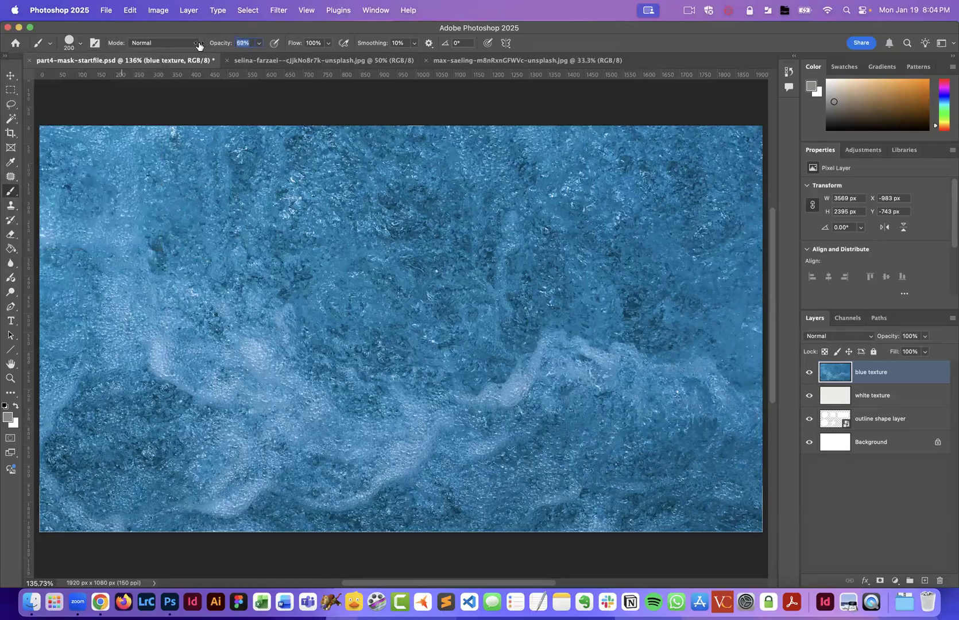
pyautogui.press('5')
pyautogui.click(79, 45)
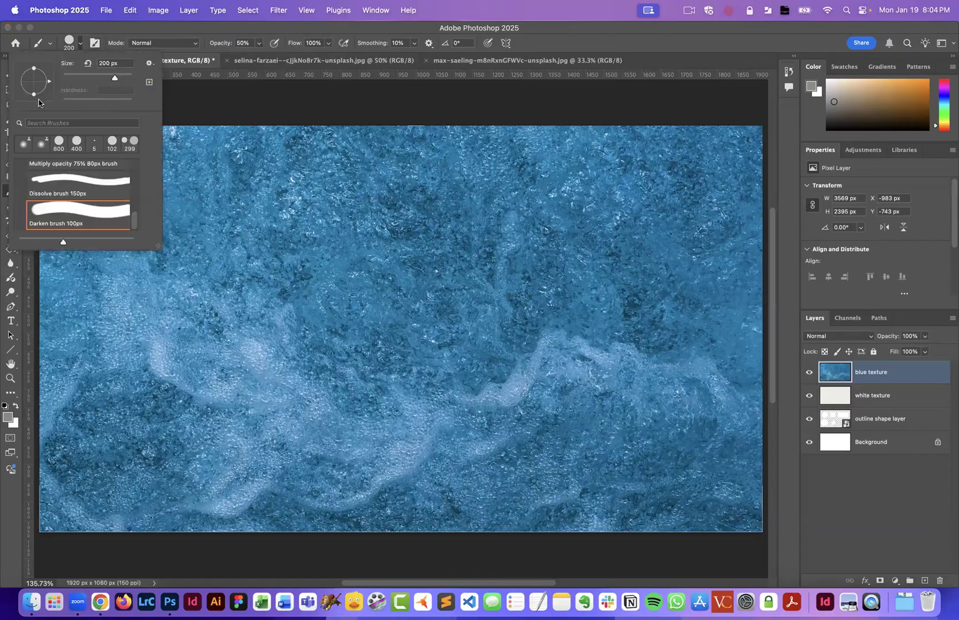
pyautogui.scroll(10, 100, 213)
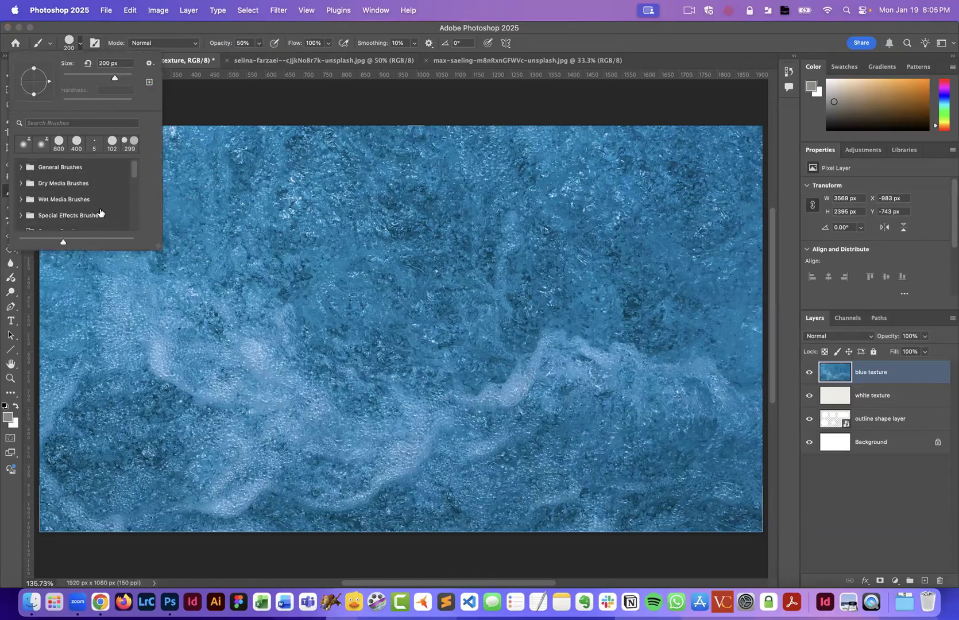
pyautogui.scroll(3, 100, 212)
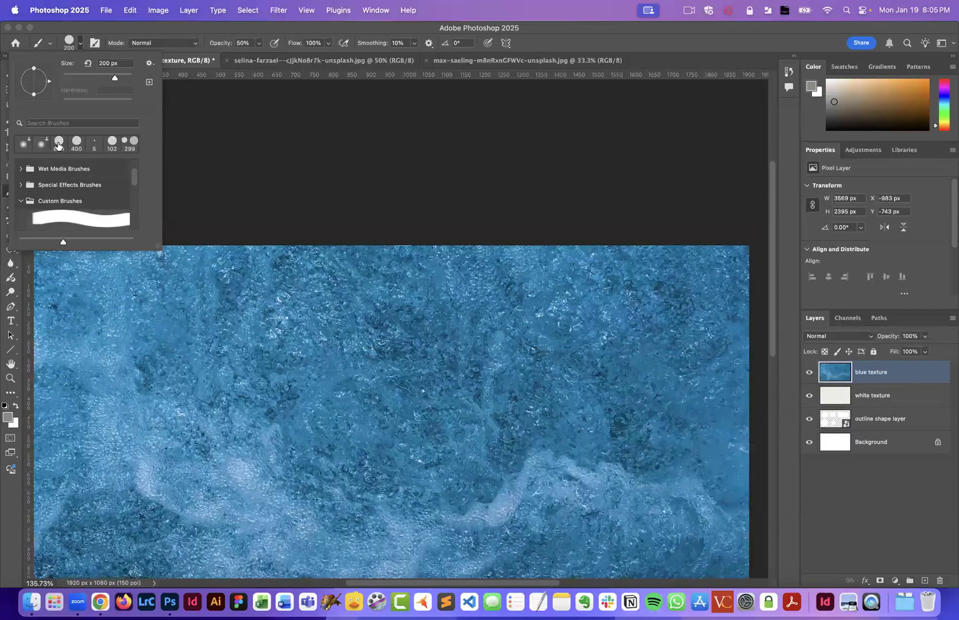
pyautogui.click(57, 145)
pyautogui.moveTo(125, 81); pyautogui.dragTo(87, 78)
pyautogui.moveTo(83, 78); pyautogui.dragTo(92, 77)
pyautogui.moveTo(46, 84)
pyautogui.mouseDown()
pyautogui.moveTo(47, 93)
pyautogui.moveTo(49, 85)
pyautogui.mouseUp()
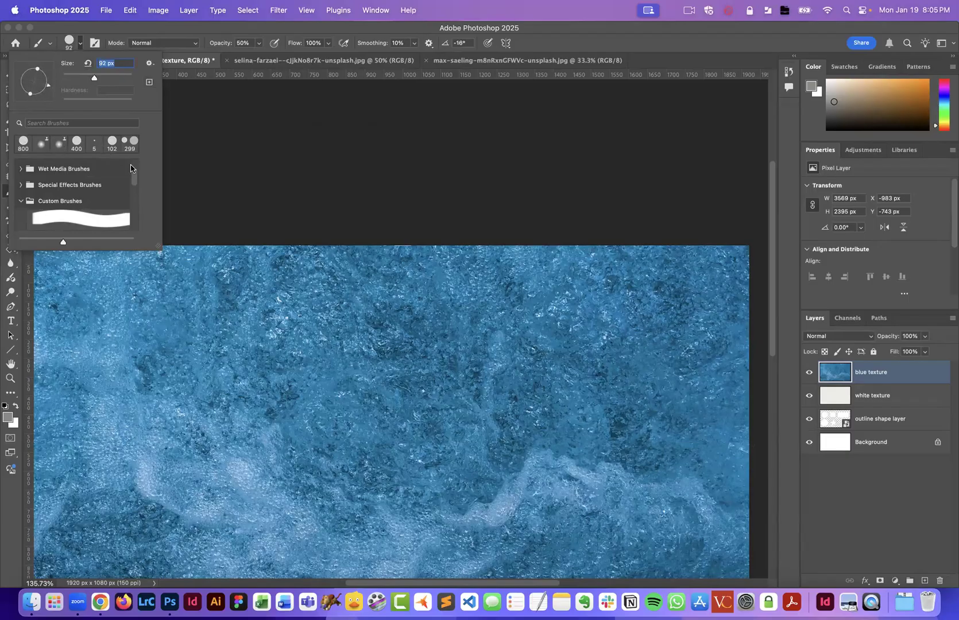
pyautogui.scroll(5, 75, 175)
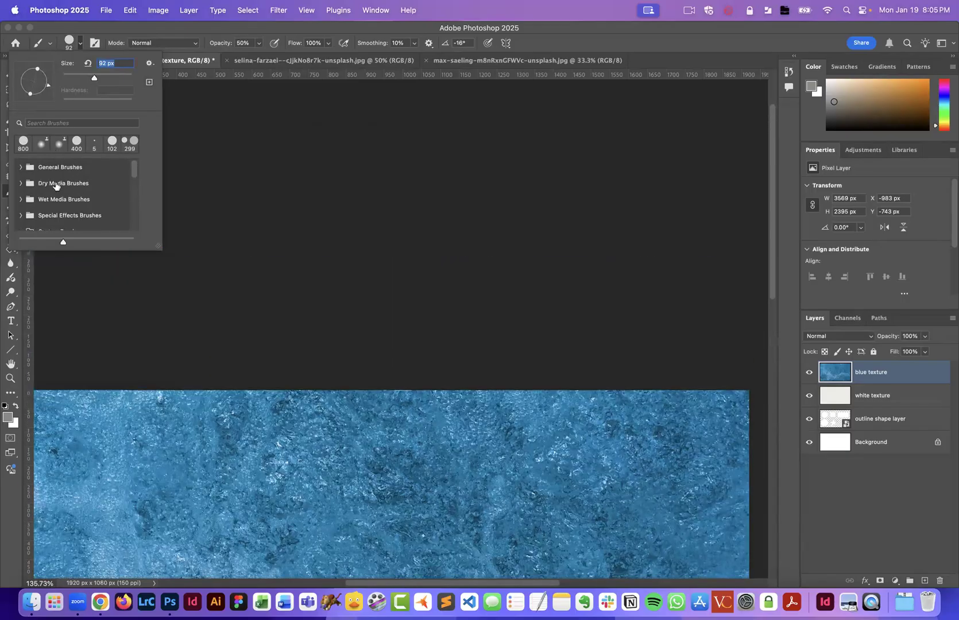
# - Choose the Soft Round general brush with a 200 px size and 50% hardness
pyautogui.scroll(1, 37, 177)
pyautogui.click(21, 168)
pyautogui.click(78, 187)
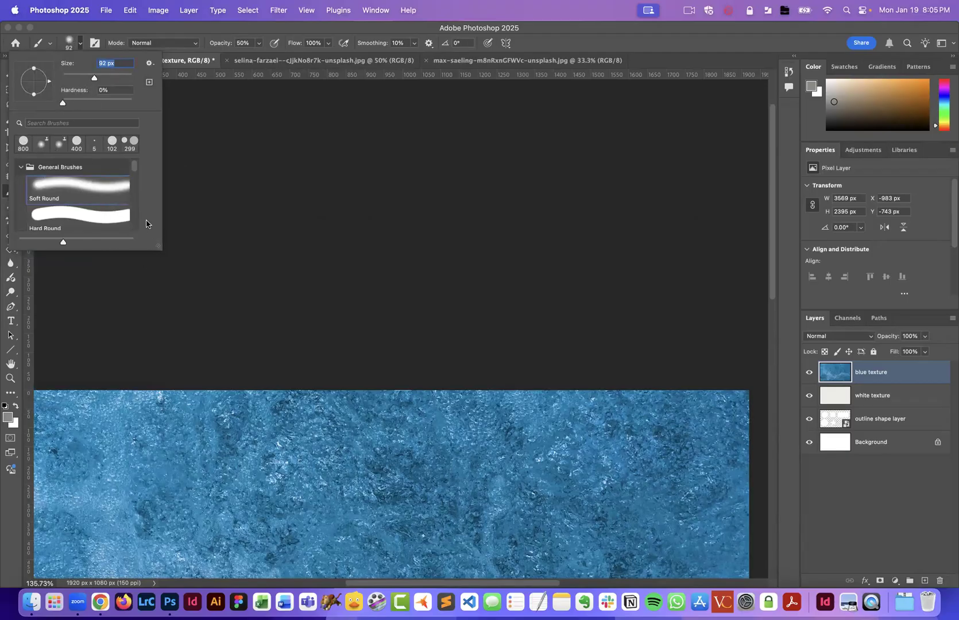
pyautogui.hscroll(-1, 146, 230)
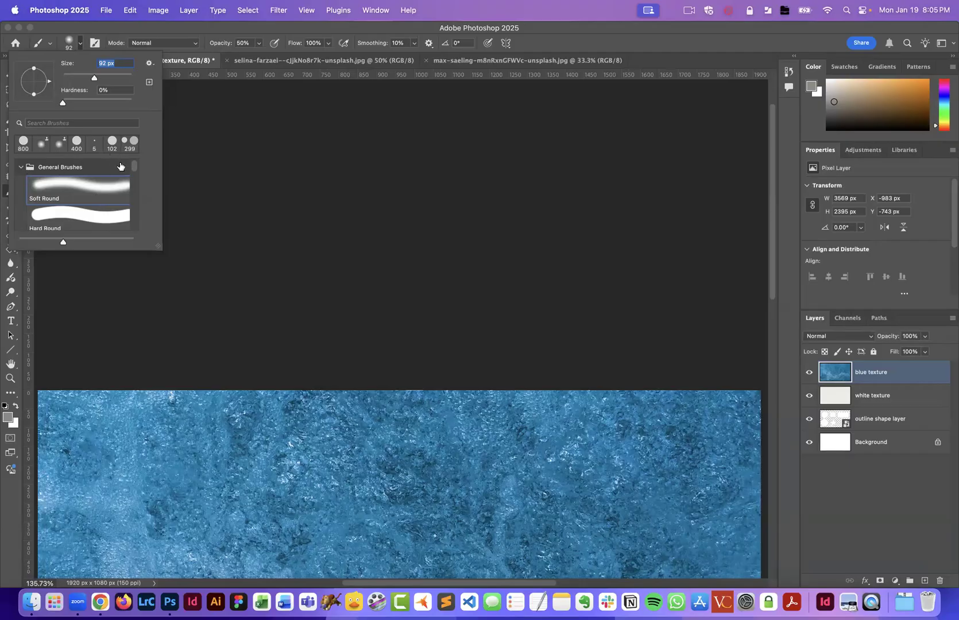
pyautogui.moveTo(97, 79); pyautogui.dragTo(113, 78)
pyautogui.write('200')
pyautogui.moveTo(63, 104); pyautogui.dragTo(67, 103)
pyautogui.moveTo(97, 104); pyautogui.dragTo(97, 105)
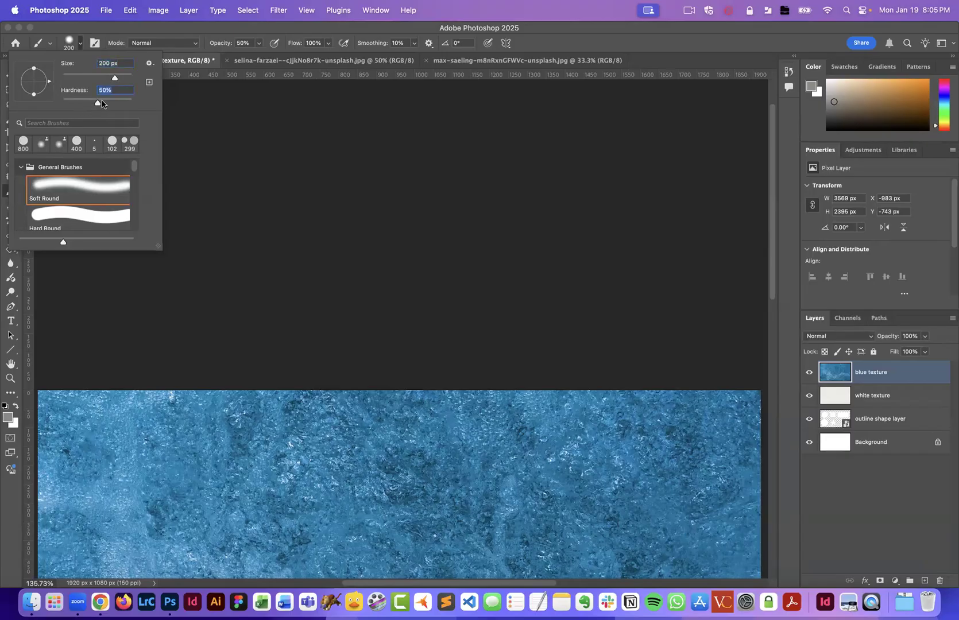
pyautogui.click(220, 27)
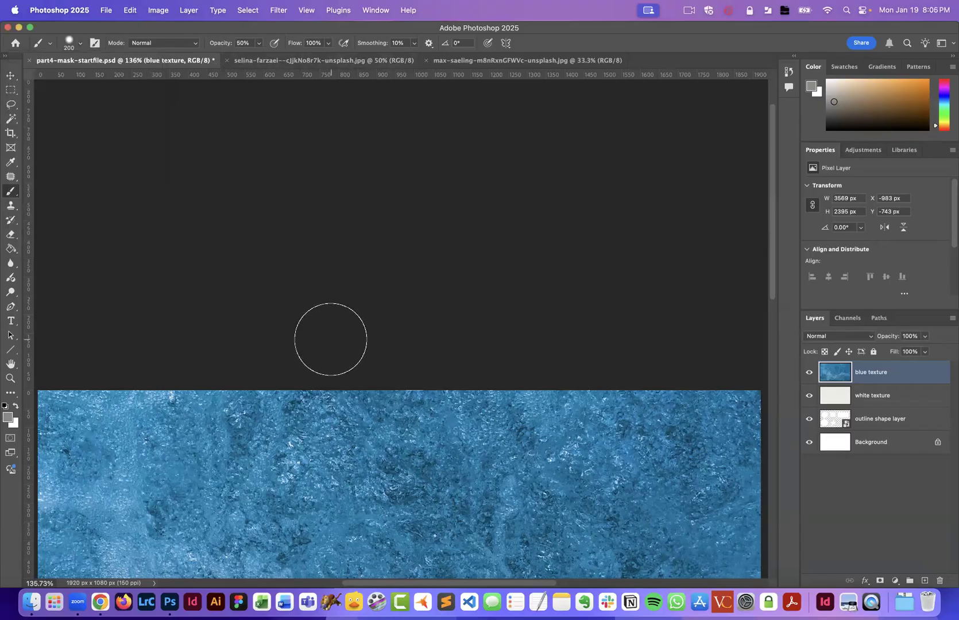
# - Try painting a white dot directly on the blue texture layer, then undo it
pyautogui.moveTo(290, 441)
pyautogui.mouseDown()
pyautogui.moveTo(338, 157)
pyautogui.moveTo(281, 158)
pyautogui.moveTo(295, 156)
pyautogui.moveTo(301, 172)
pyautogui.mouseUp()
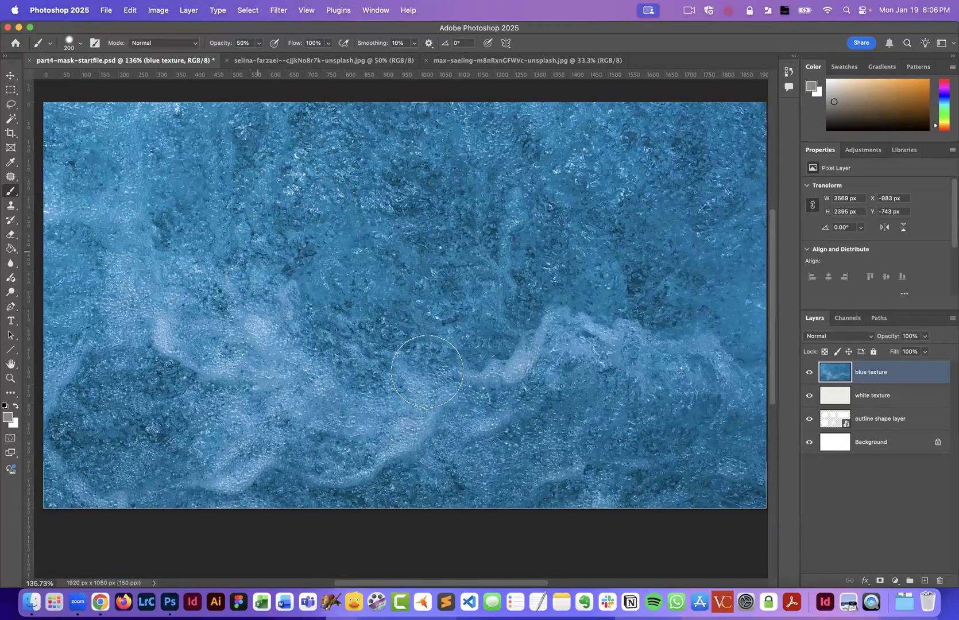
pyautogui.click(15, 406)
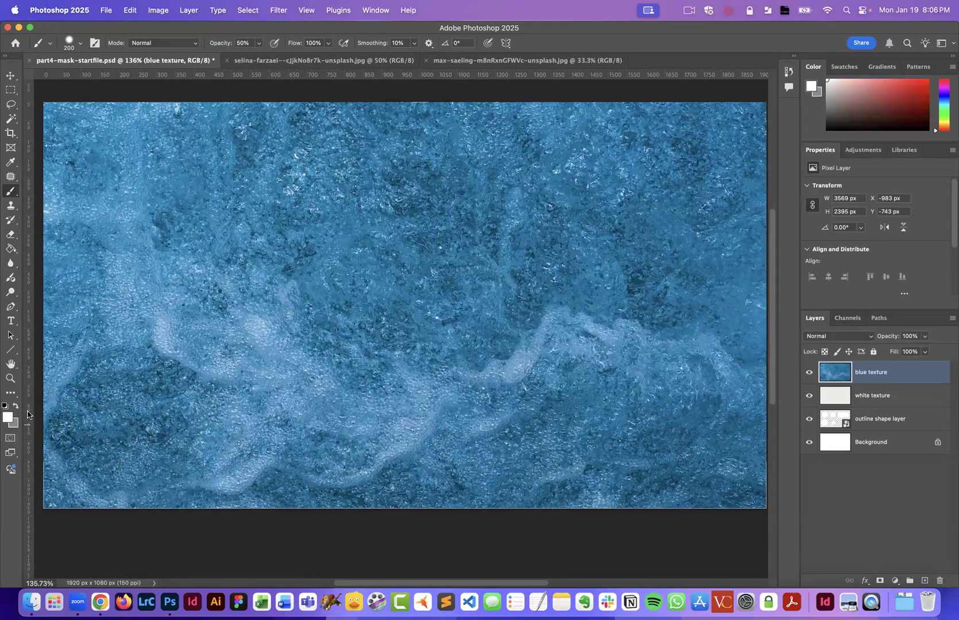
pyautogui.click(261, 198)
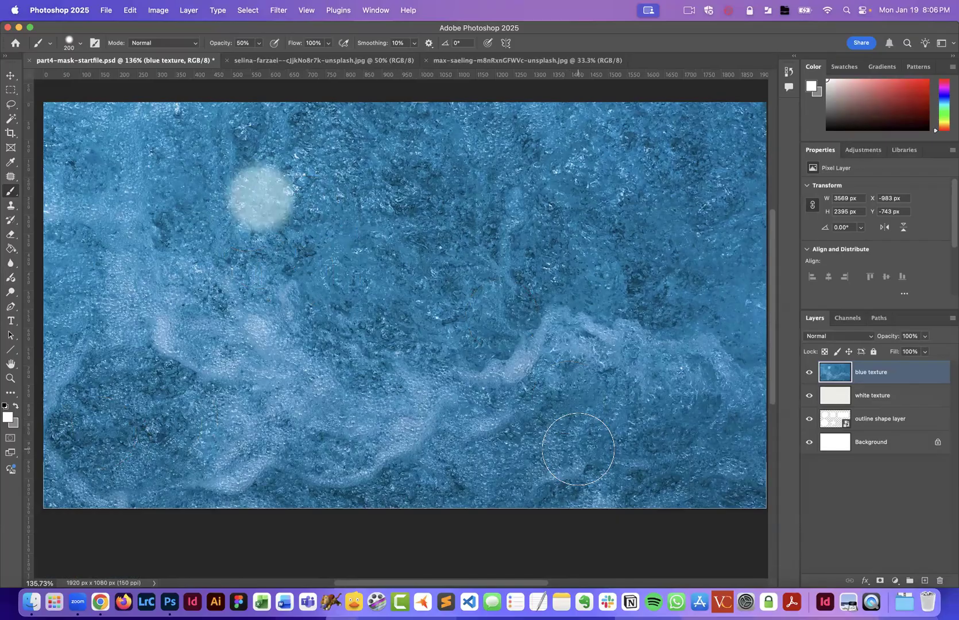
pyautogui.press('super+z')
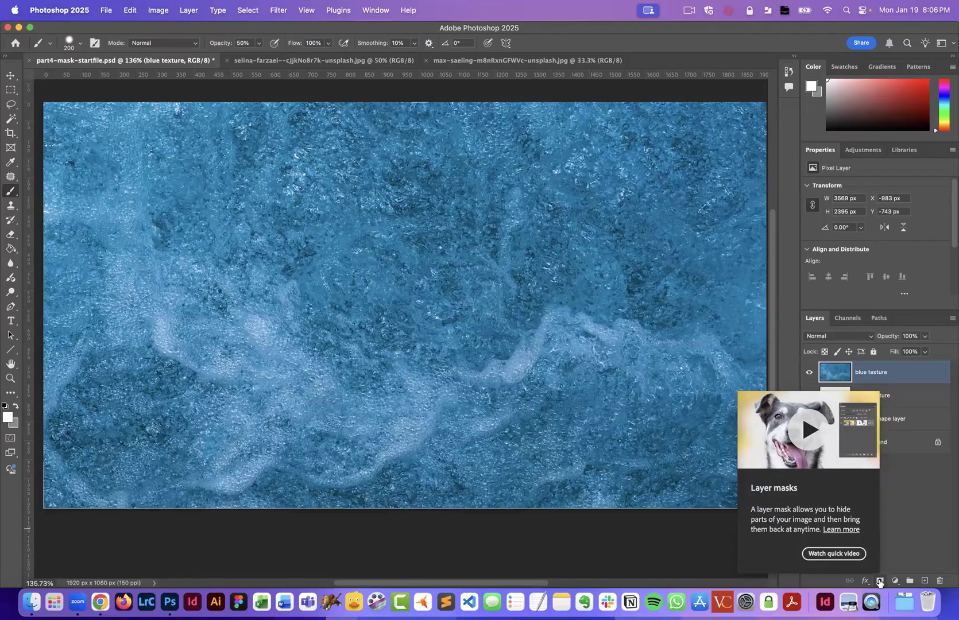
# - Add a layer mask to the blue texture layer and paint a soft black dot on it near the upper left
pyautogui.click(879, 581)
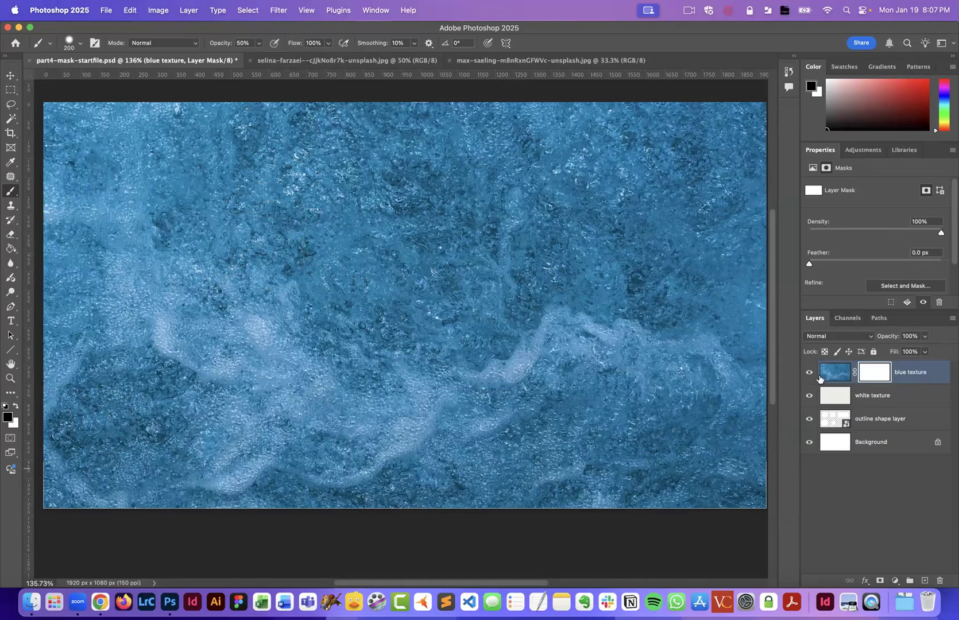
pyautogui.click(808, 373)
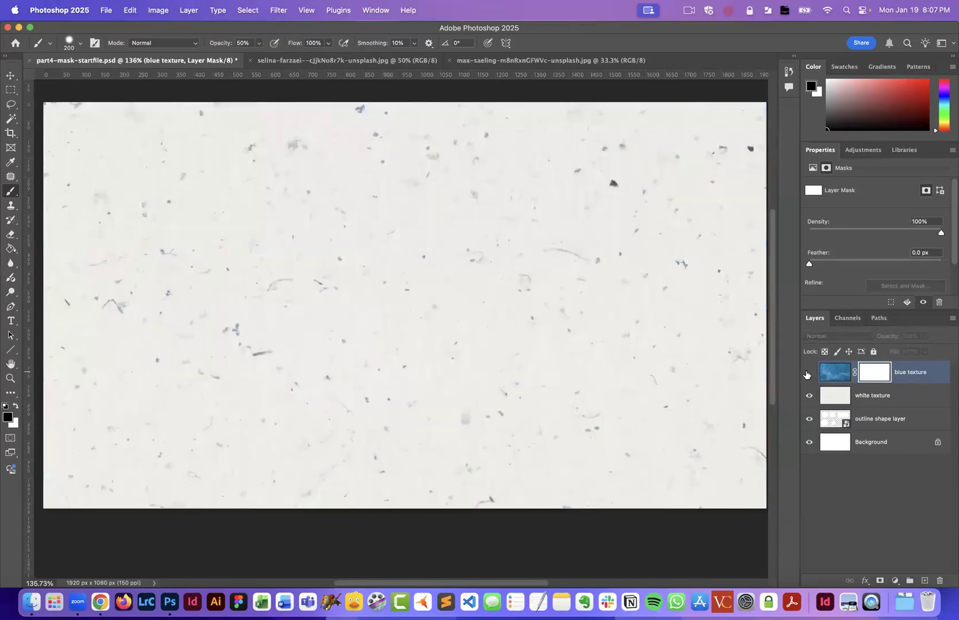
pyautogui.click(808, 372)
pyautogui.click(286, 256)
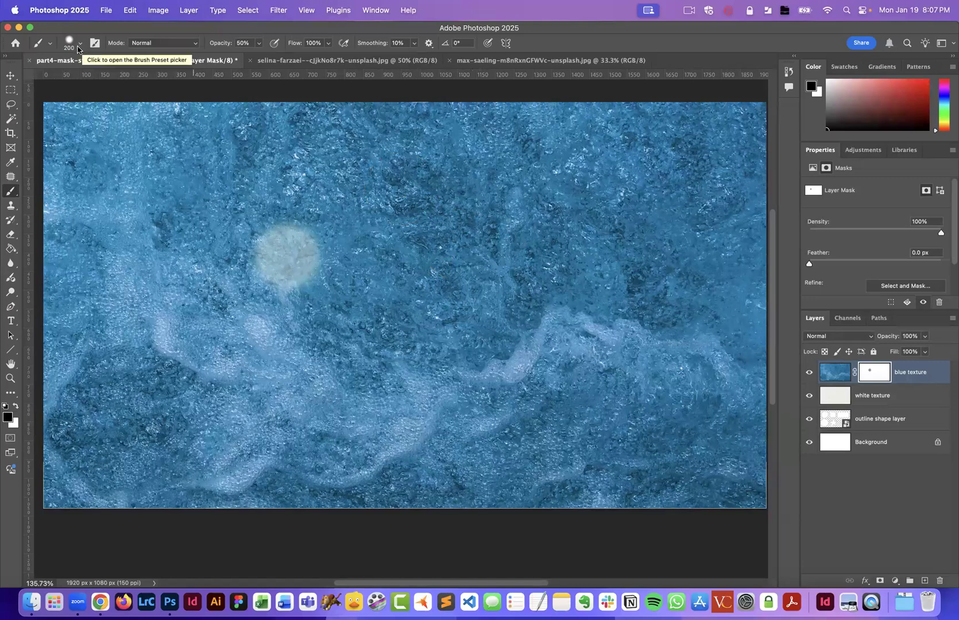
# - Try painting a 25% opacity dot on the mask to the right of the first one, then undo it
pyautogui.moveTo(212, 45); pyautogui.dragTo(210, 46)
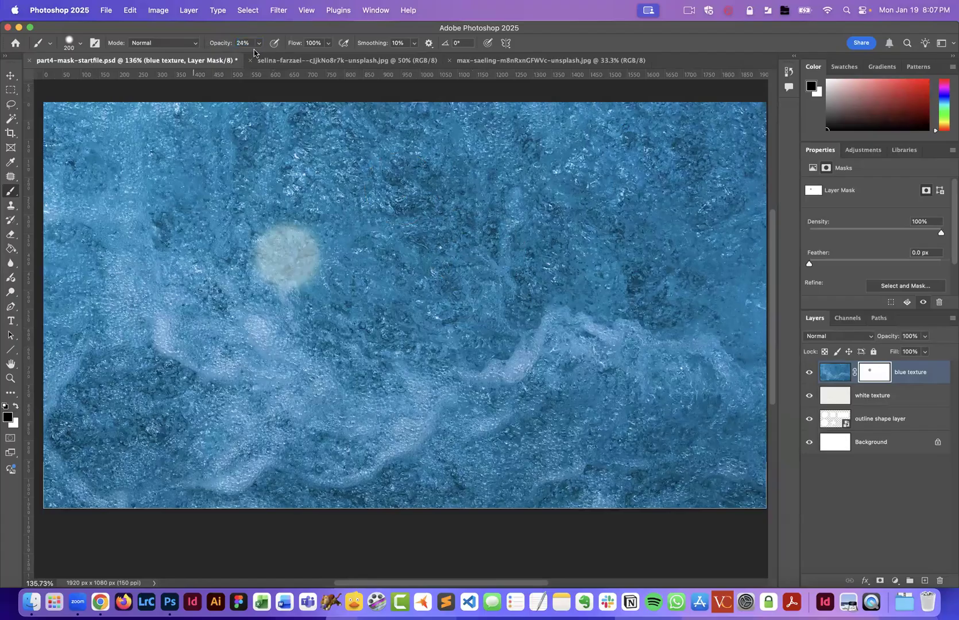
pyautogui.moveTo(218, 45); pyautogui.dragTo(218, 46)
pyautogui.click(391, 253)
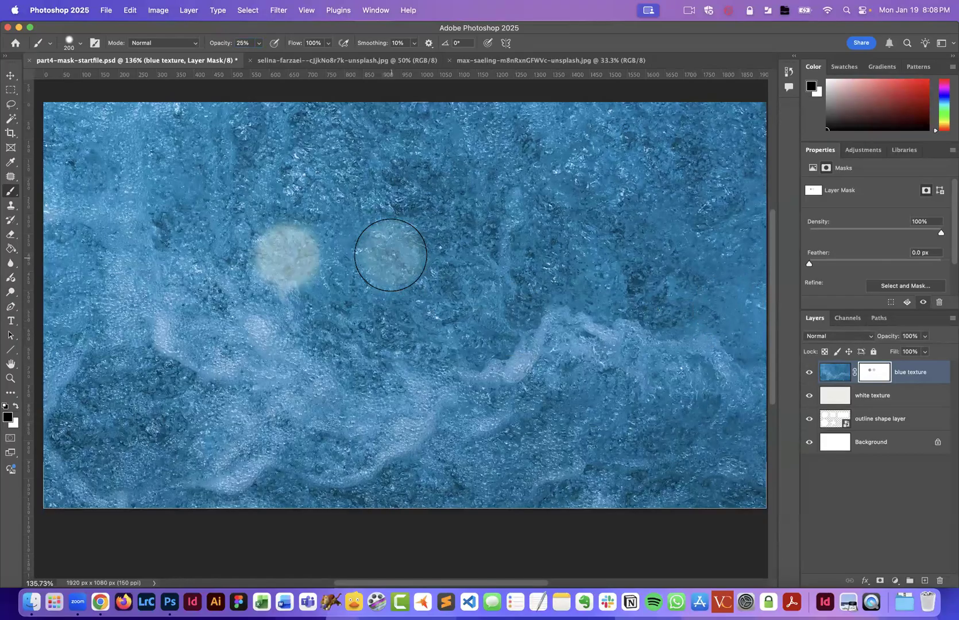
pyautogui.hscroll(-1, 396, 258)
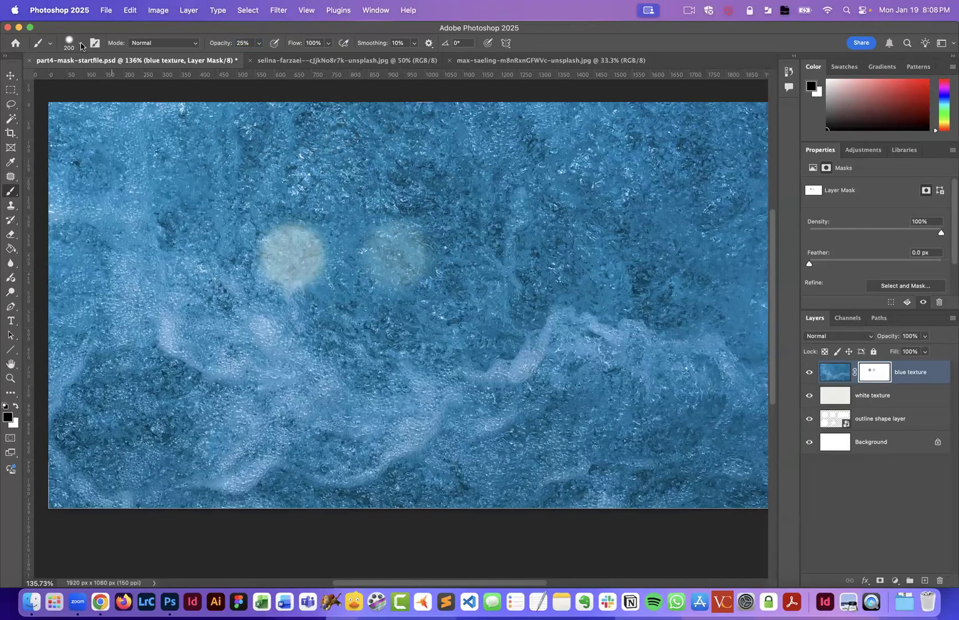
pyautogui.press('super+z')
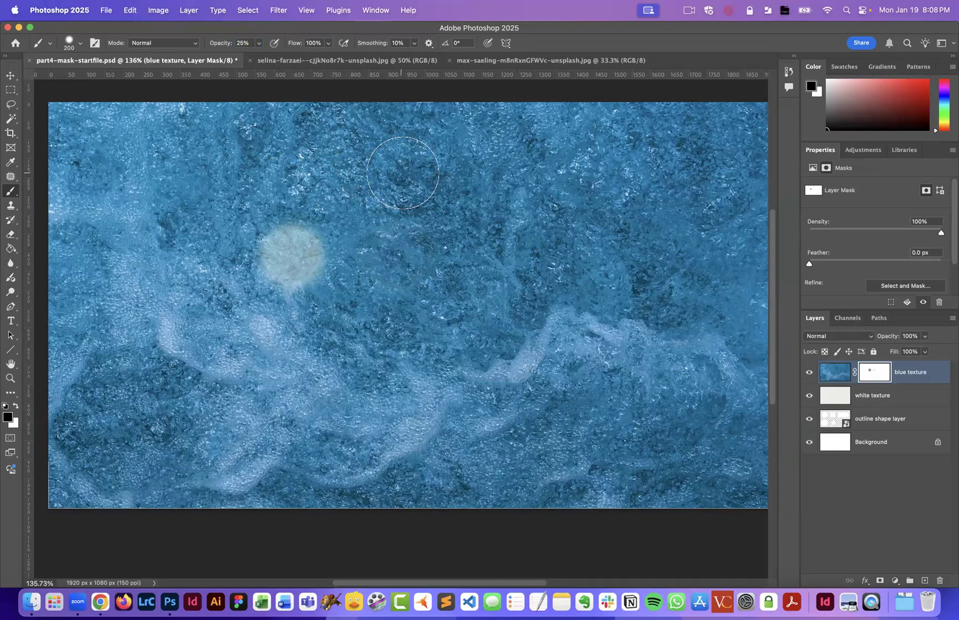
# - Set the brush hardness to 100% and paint hard dots on the mask beside and over the first dot
pyautogui.click(81, 46)
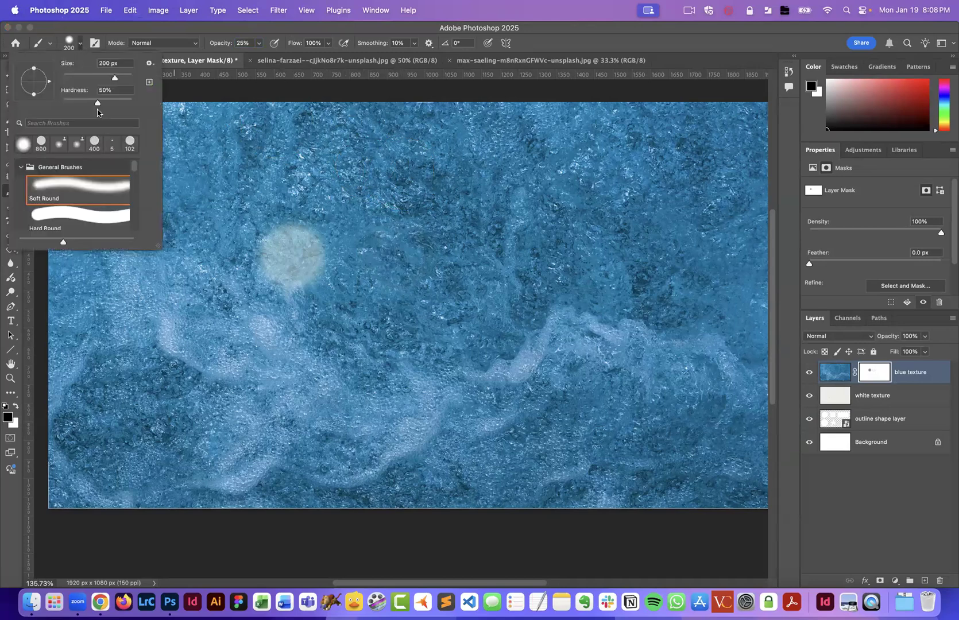
pyautogui.moveTo(96, 104); pyautogui.dragTo(133, 102)
pyautogui.click(107, 90)
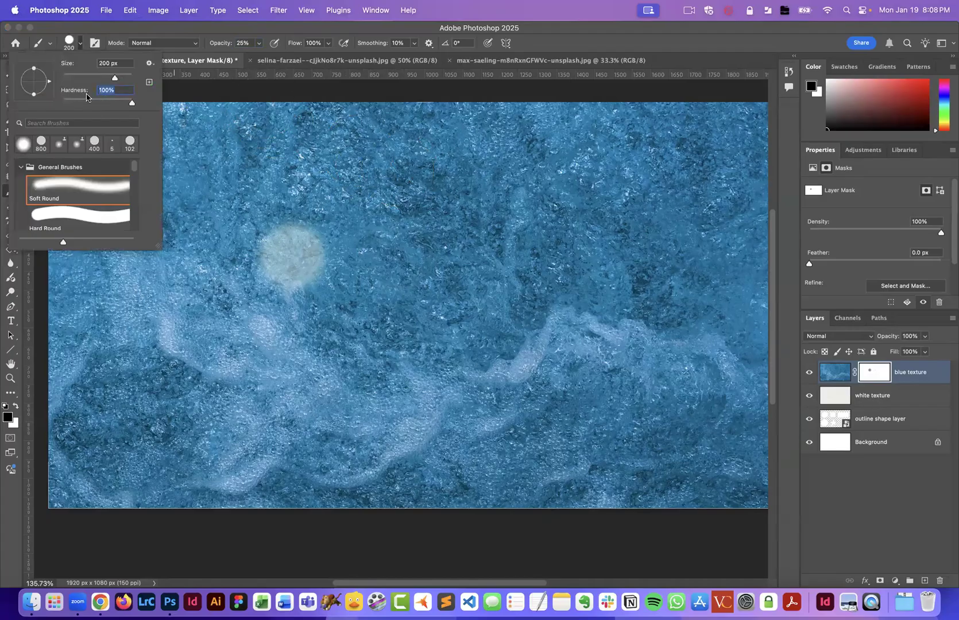
pyautogui.click(406, 254)
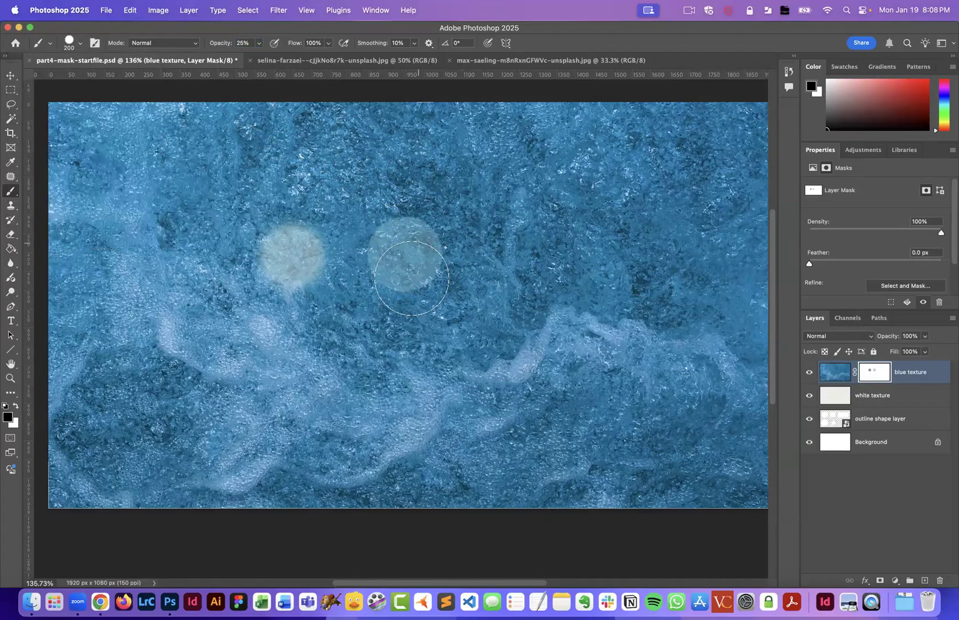
pyautogui.click(290, 254)
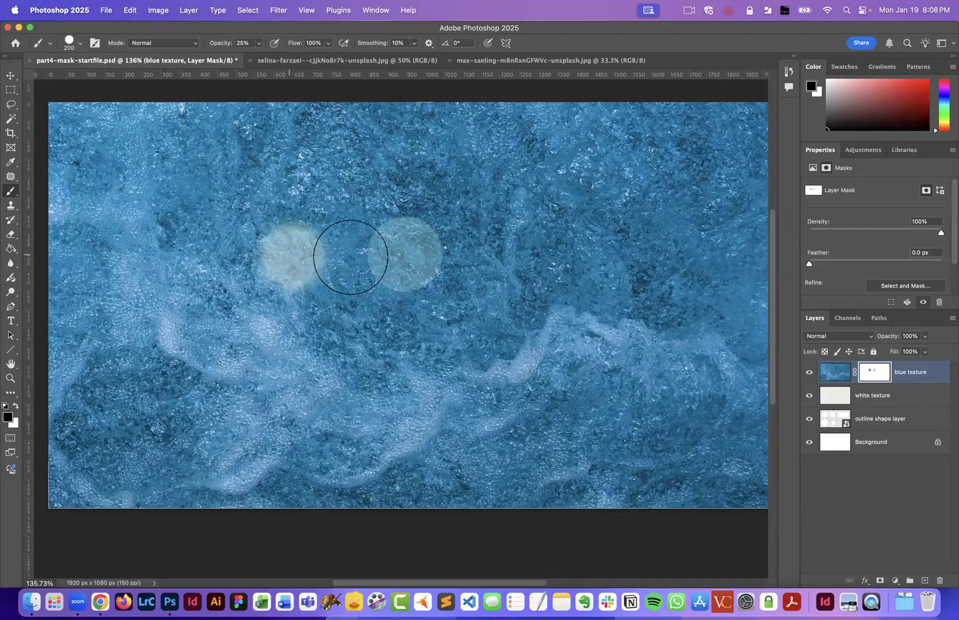
# - Set the brush opacity to 50% and paint a hard dot on the mask above the second dot
pyautogui.click(220, 45)
pyautogui.click(81, 43)
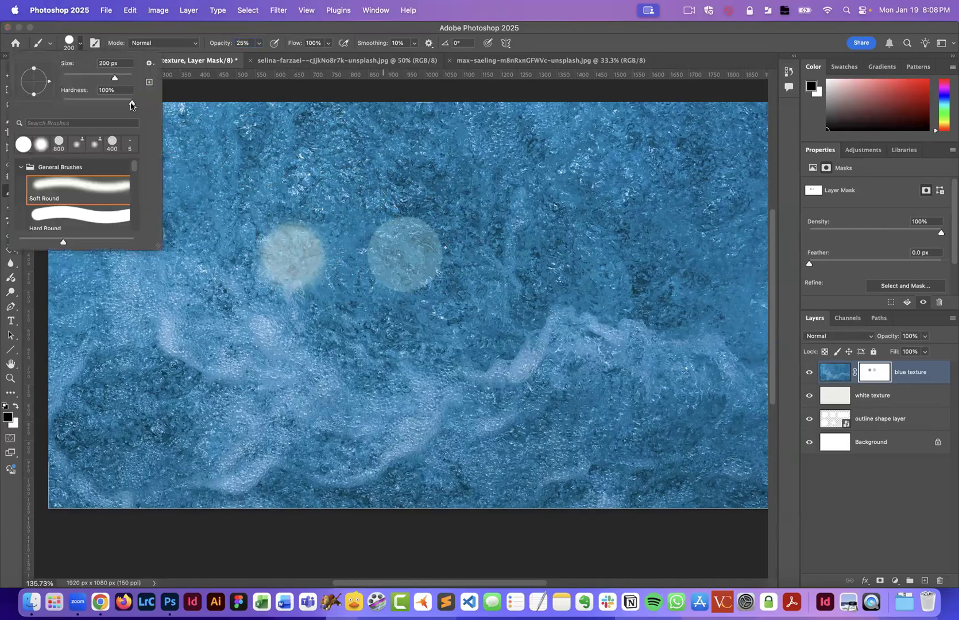
pyautogui.moveTo(143, 102); pyautogui.dragTo(144, 103)
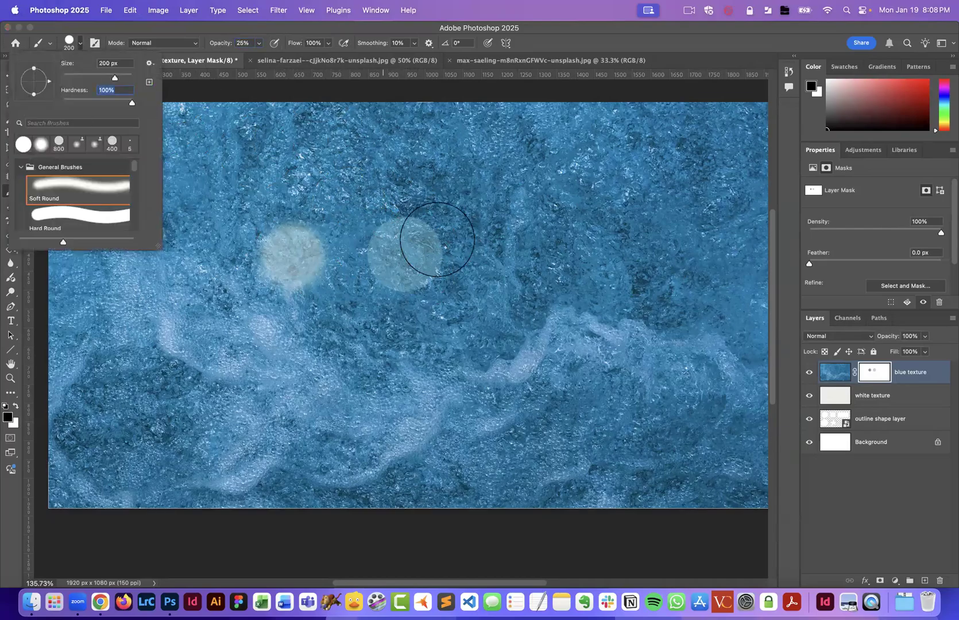
pyautogui.click(243, 45)
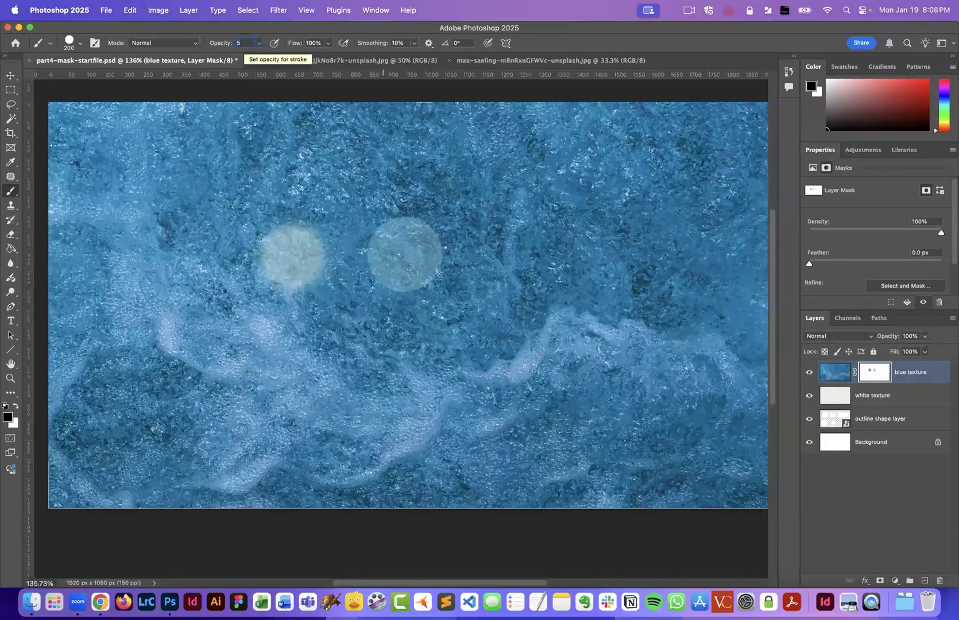
pyautogui.write('50')
pyautogui.press('Return')
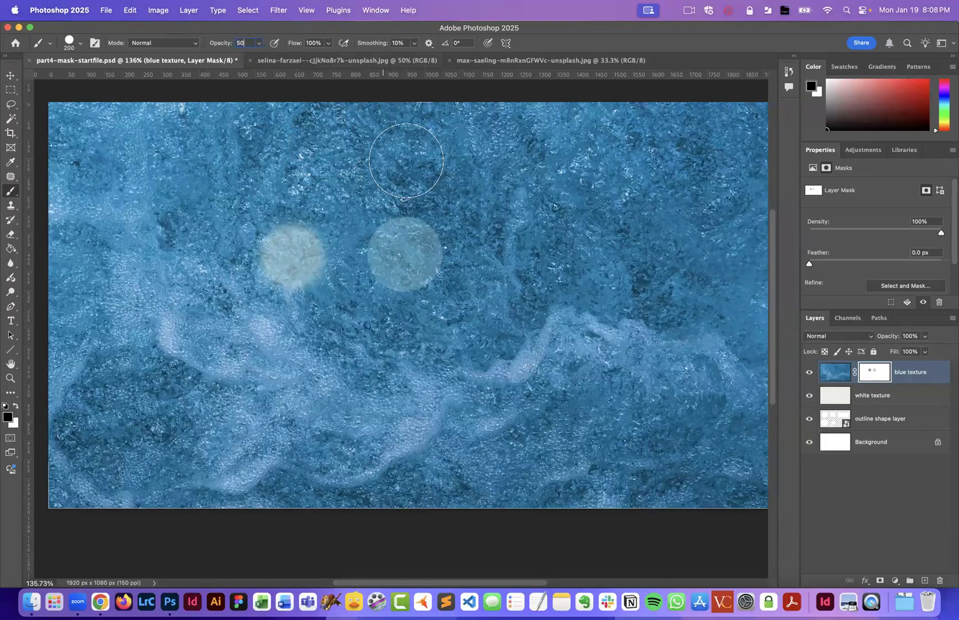
pyautogui.click(407, 157)
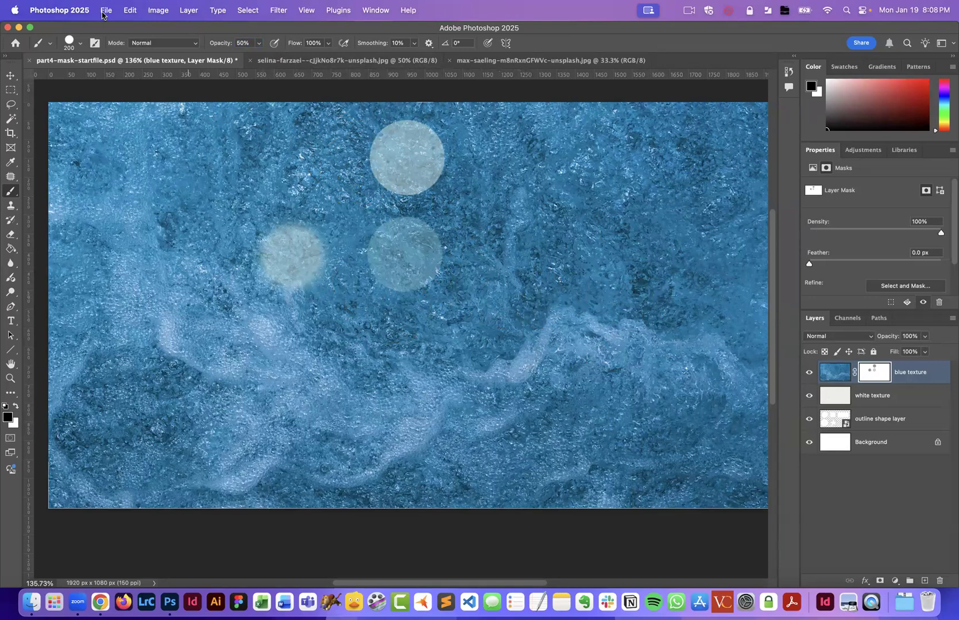
# - Set the brush opacity to 100%
pyautogui.click(69, 45)
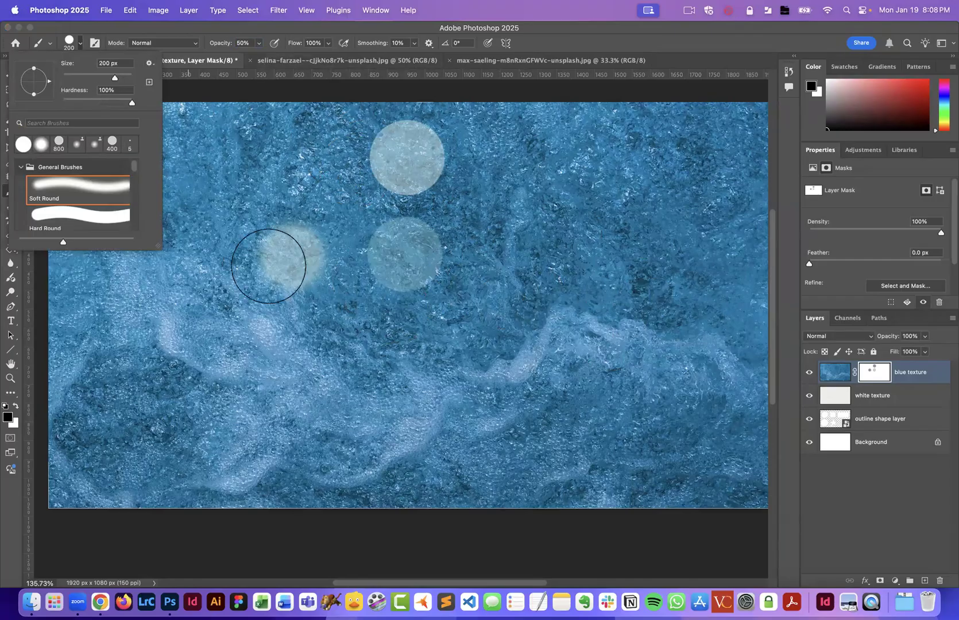
pyautogui.click(263, 29)
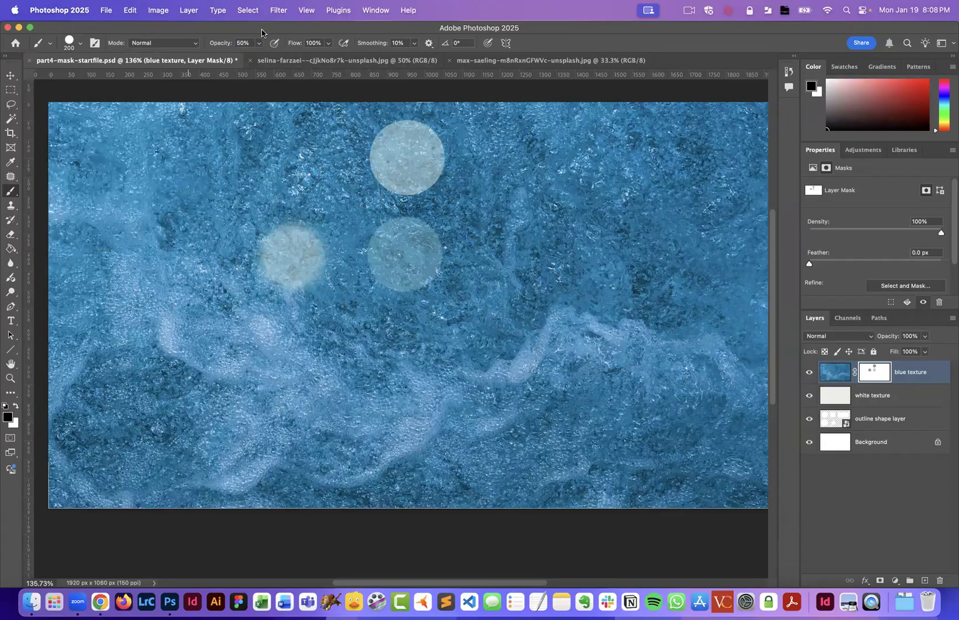
pyautogui.hscroll(1, 255, 44)
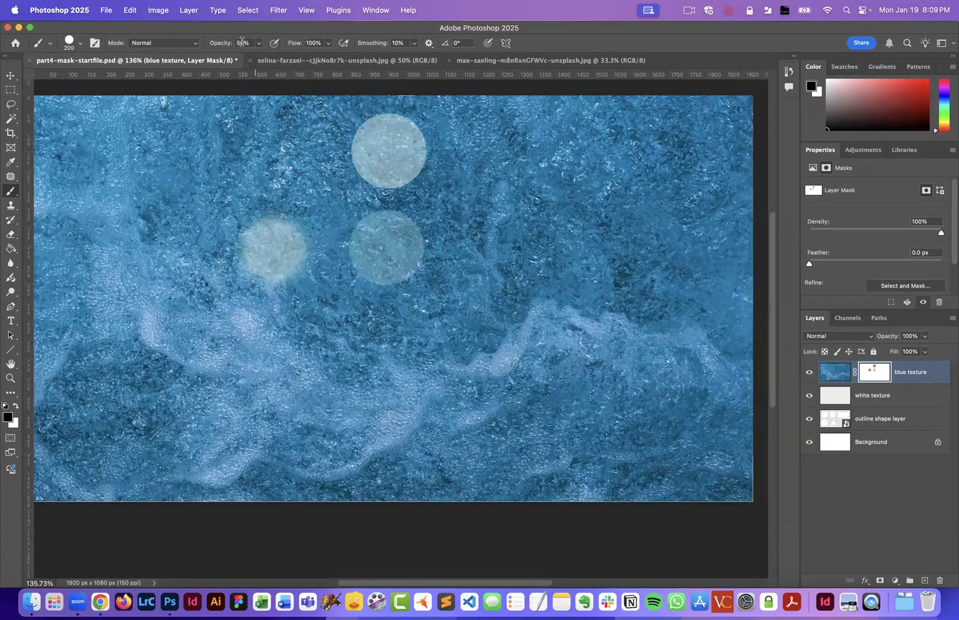
pyautogui.moveTo(218, 43); pyautogui.dragTo(425, 56)
pyautogui.click(223, 45)
pyautogui.write('100')
# - Set the brush hardness to 0% and paint a soft dot on the mask to the right of the existing dots
pyautogui.click(81, 47)
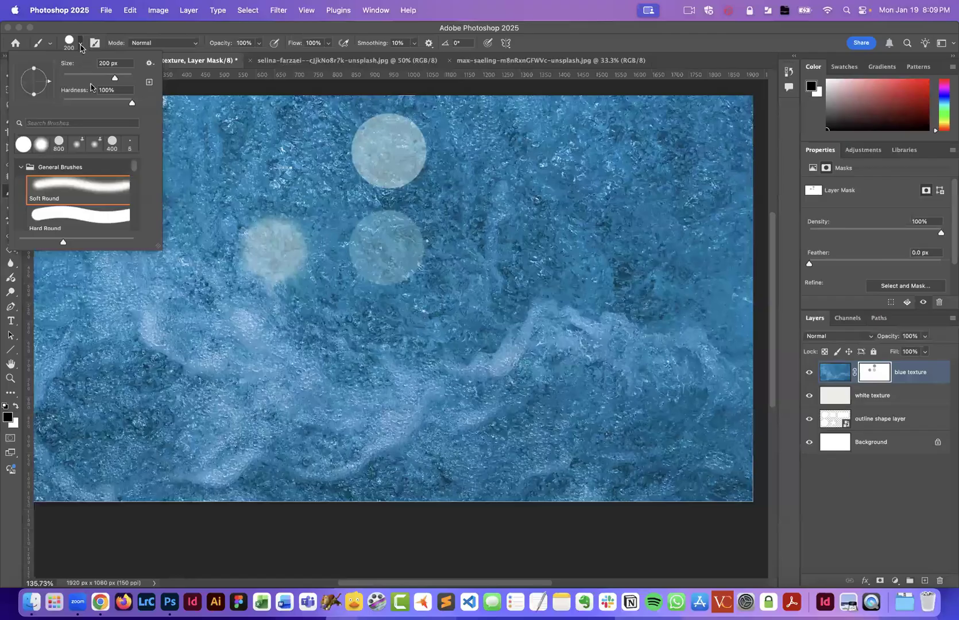
pyautogui.moveTo(104, 102); pyautogui.dragTo(50, 104)
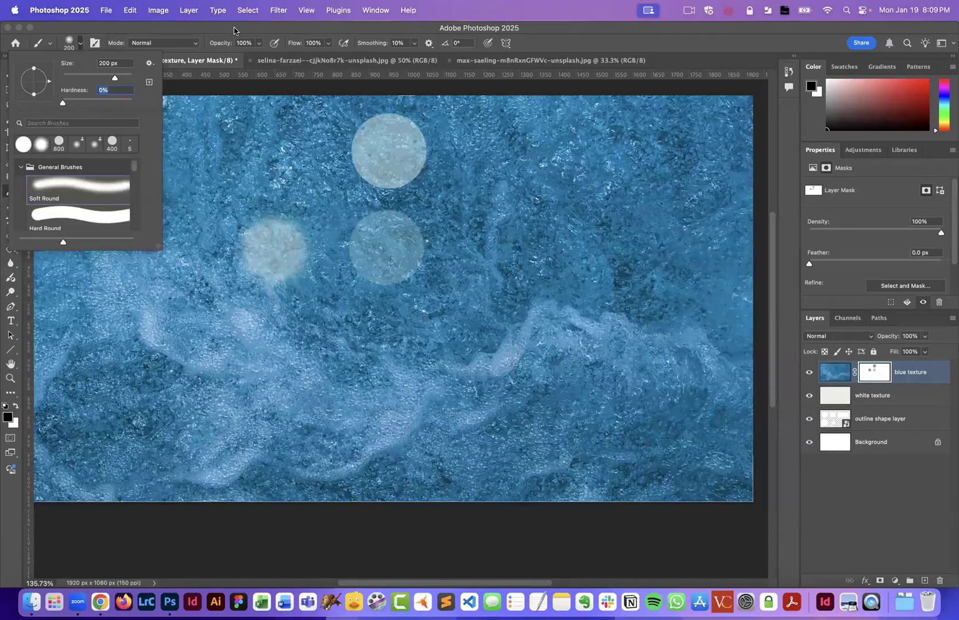
pyautogui.press('Return')
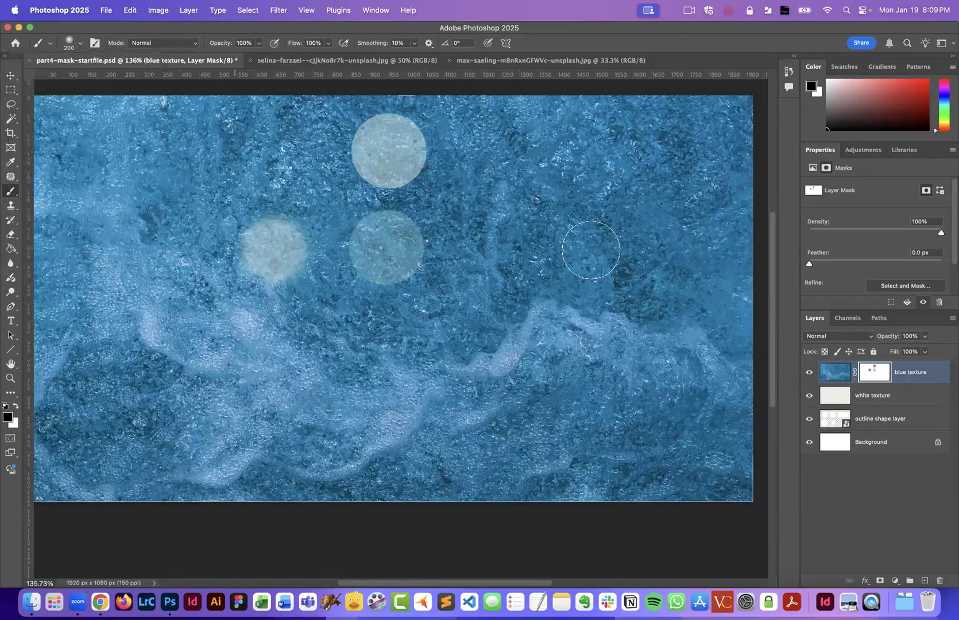
pyautogui.click(518, 249)
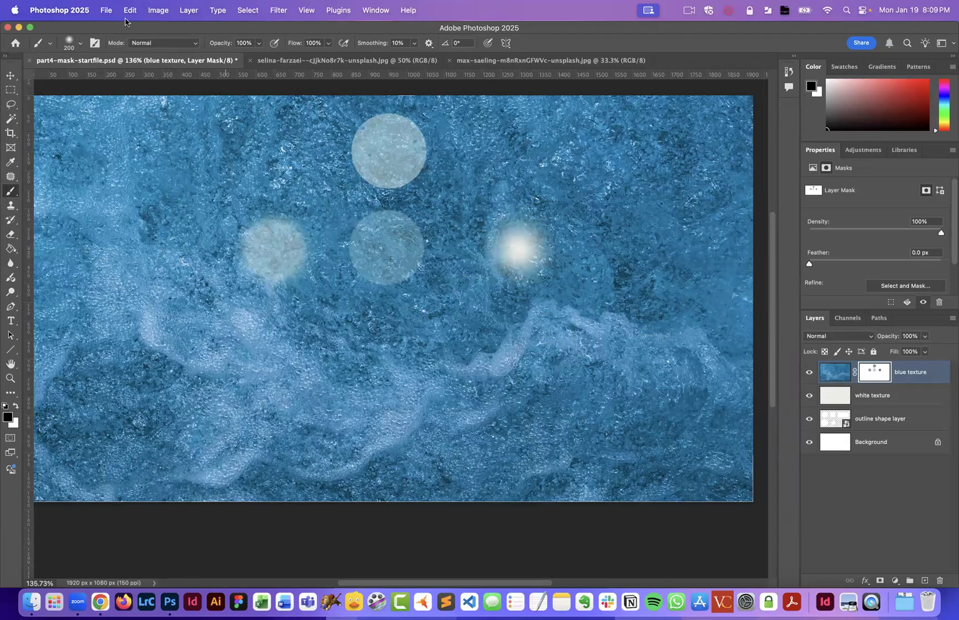
# - Set the brush hardness to 100% and paint a hard dot on the mask farther right
pyautogui.click(79, 44)
pyautogui.moveTo(62, 103); pyautogui.dragTo(133, 103)
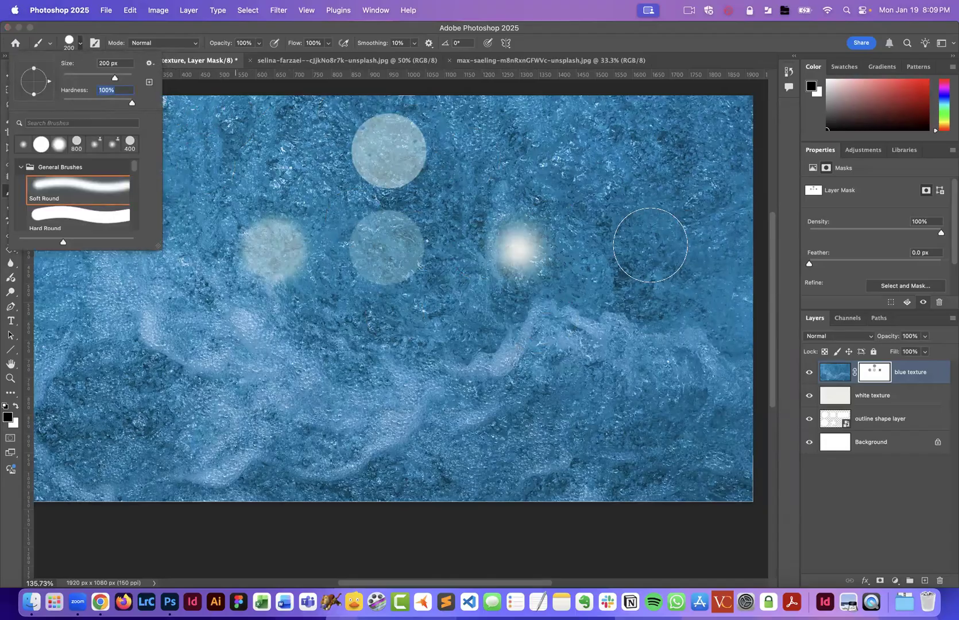
pyautogui.click(651, 245)
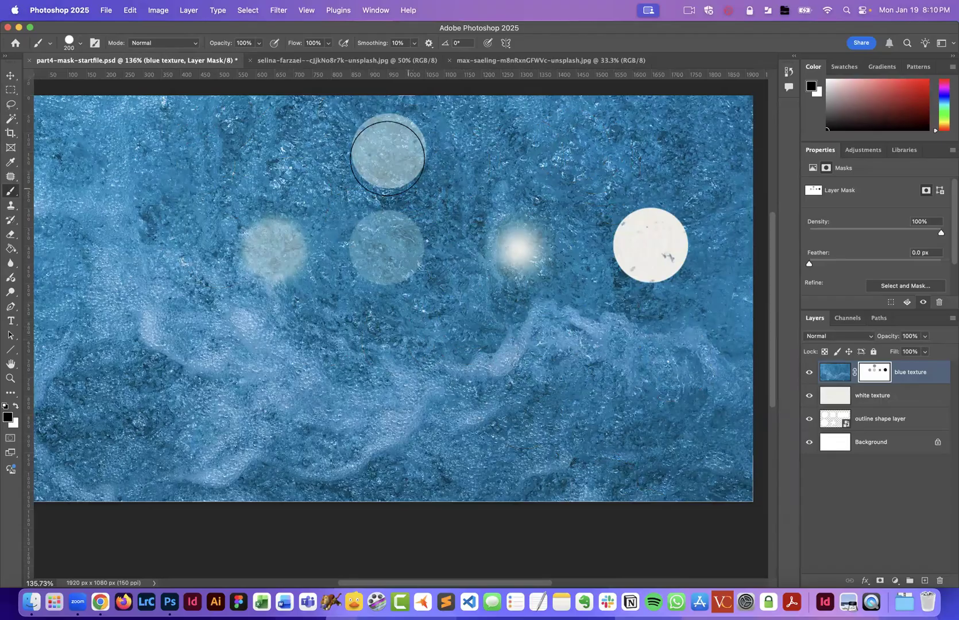
pyautogui.scroll(-1, 387, 153)
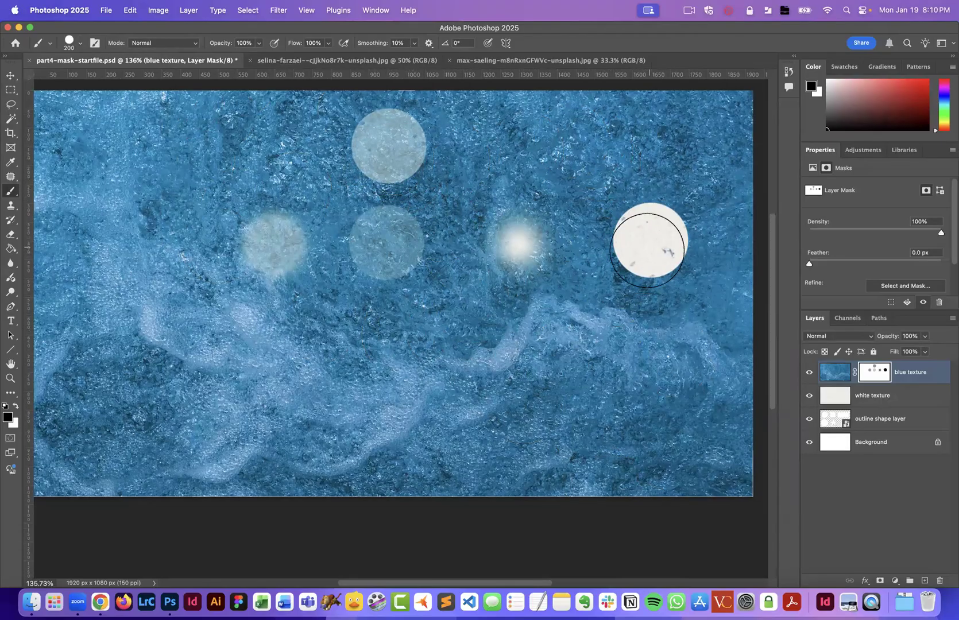